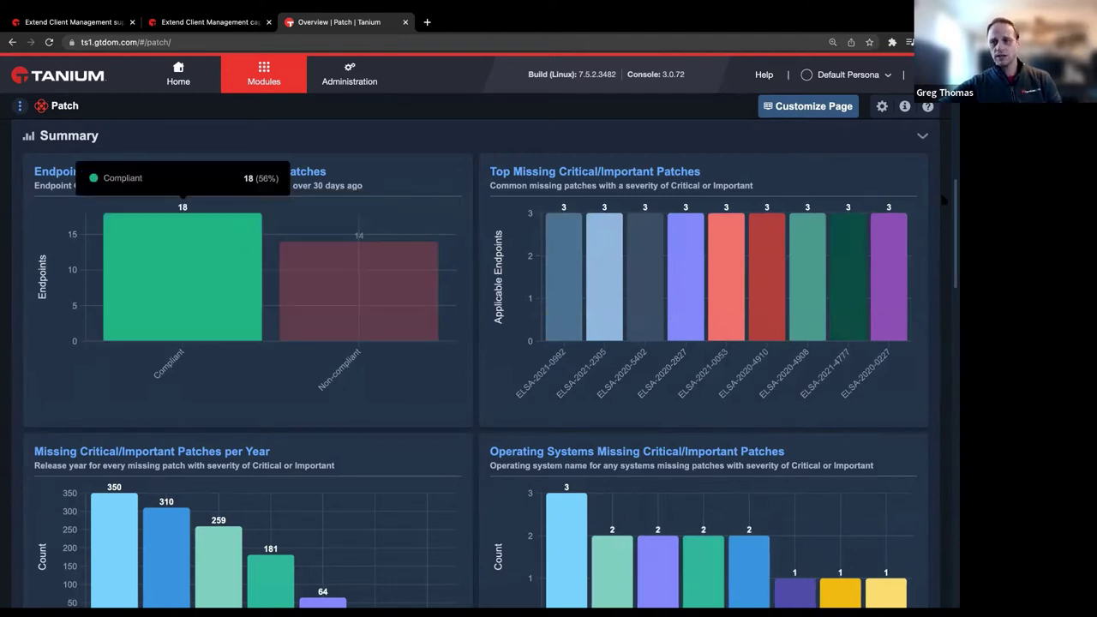
Review the Overview charts: 350 missing critical/important patches from 2021, Windows 10 most affected
{"action": "scroll", "coordinate": [949, 201], "scroll_direction": "down", "scroll_amount": 1}
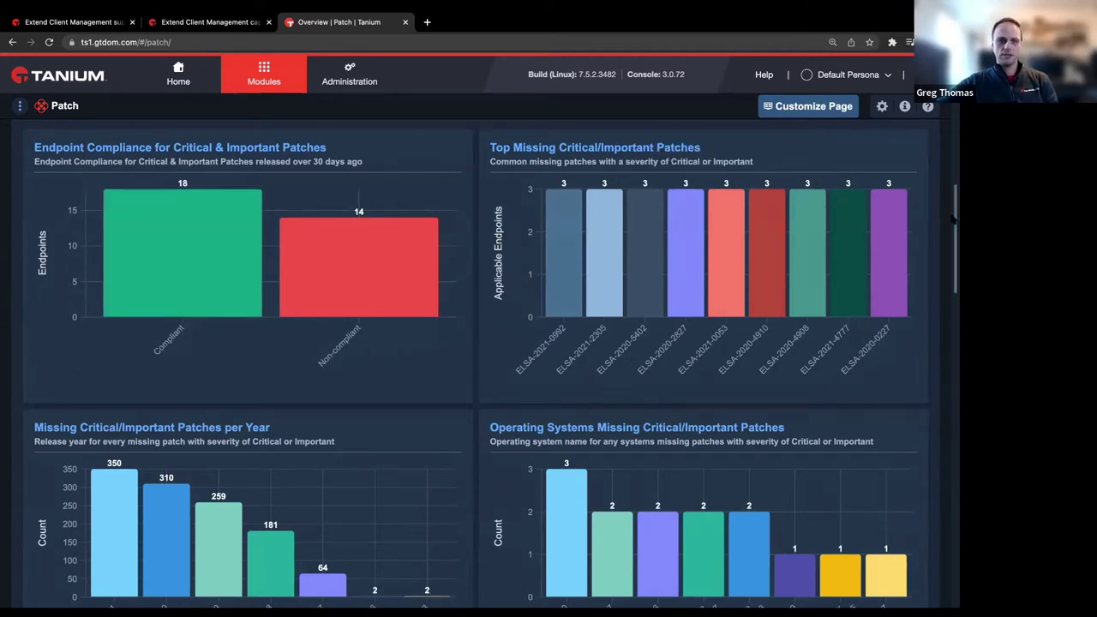
{"action": "scroll", "coordinate": [260, 547], "scroll_direction": "down", "scroll_amount": 2}
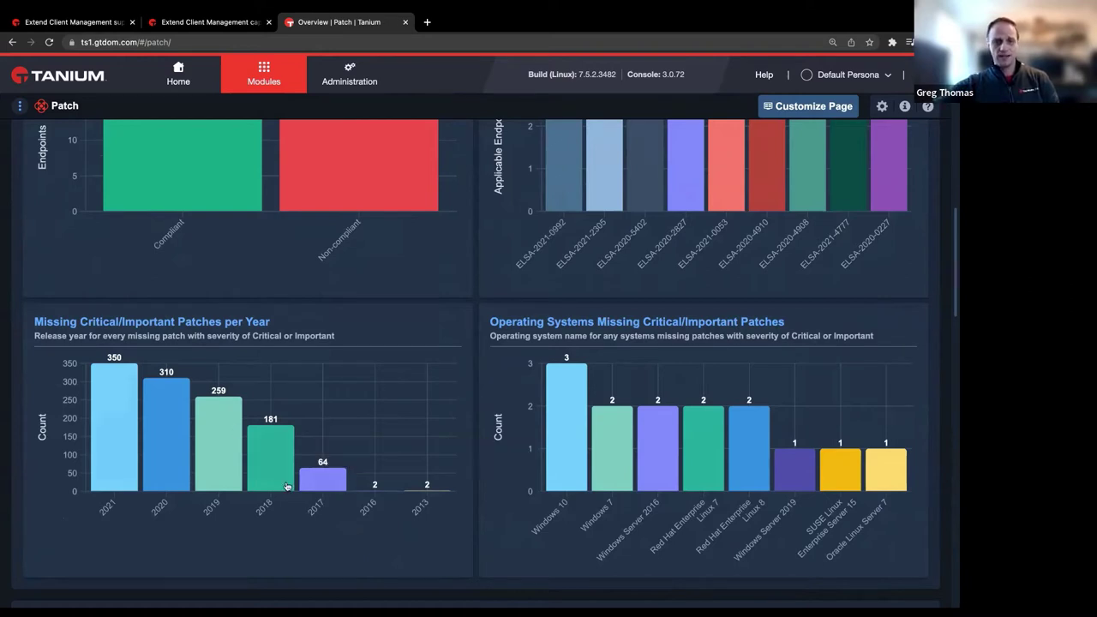
{"action": "mouse_move", "coordinate": [428, 489]}
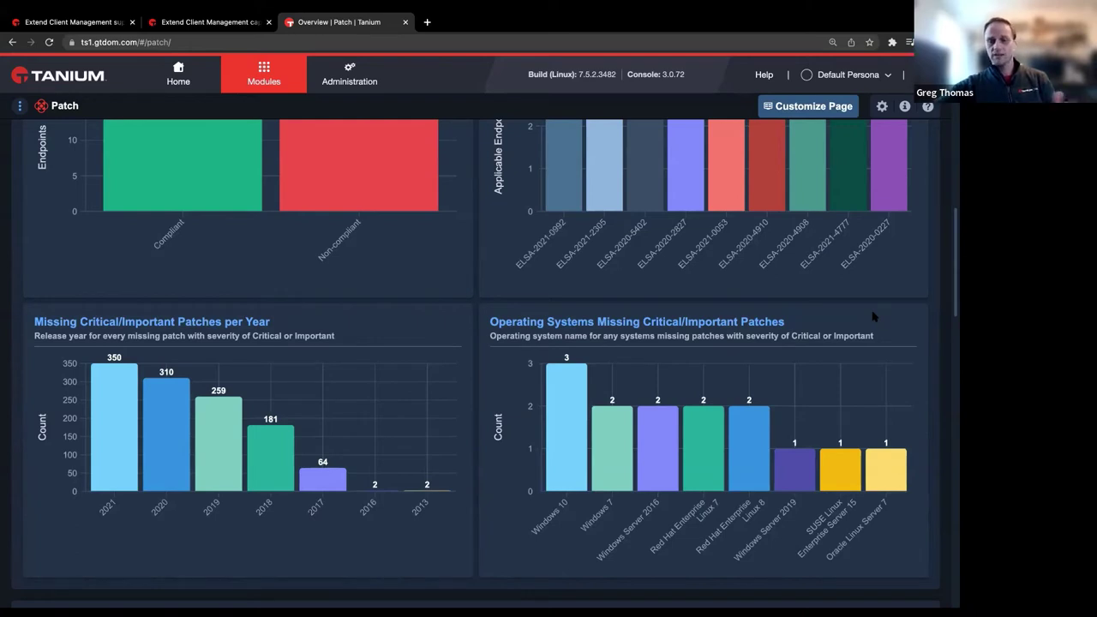
{"action": "mouse_move", "coordinate": [846, 463]}
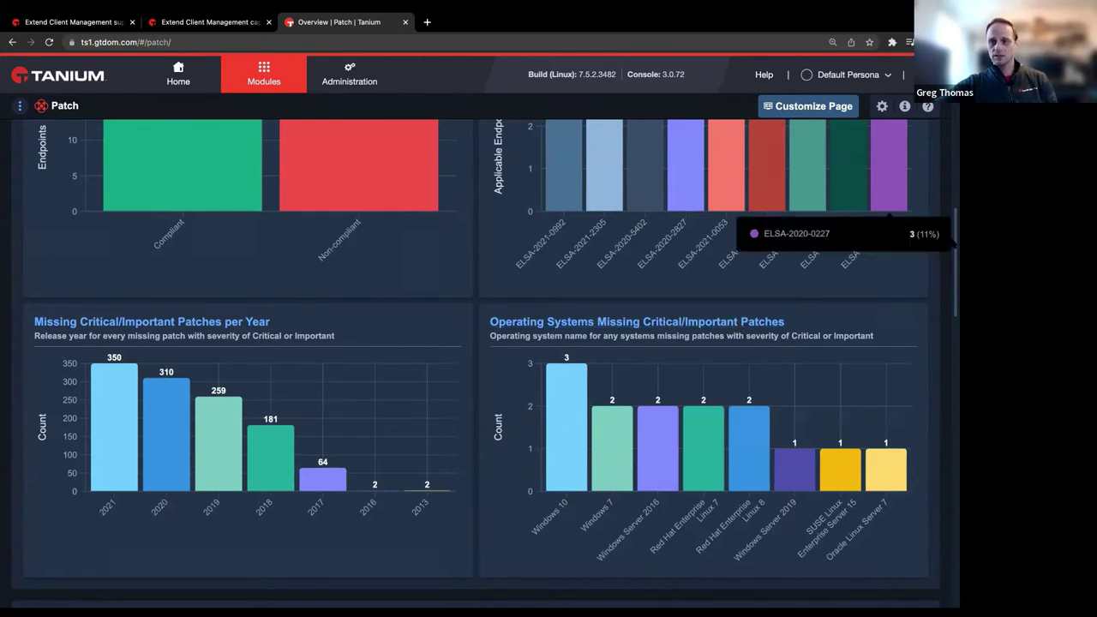
{"action": "scroll", "coordinate": [954, 243], "scroll_direction": "down", "scroll_amount": 1}
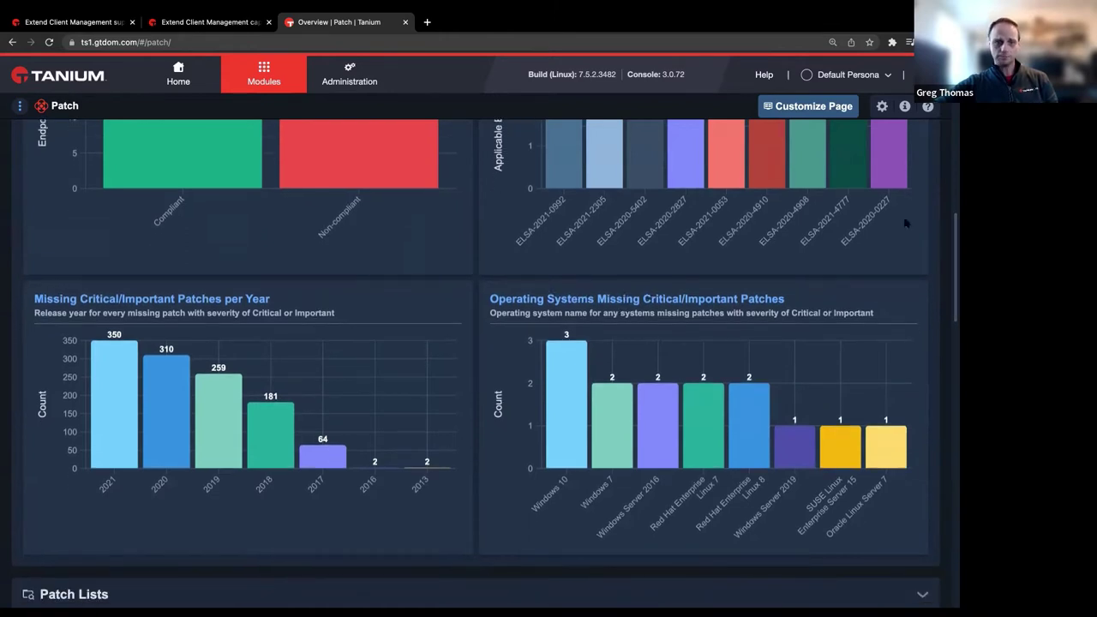
{"action": "left_click", "coordinate": [19, 105]}
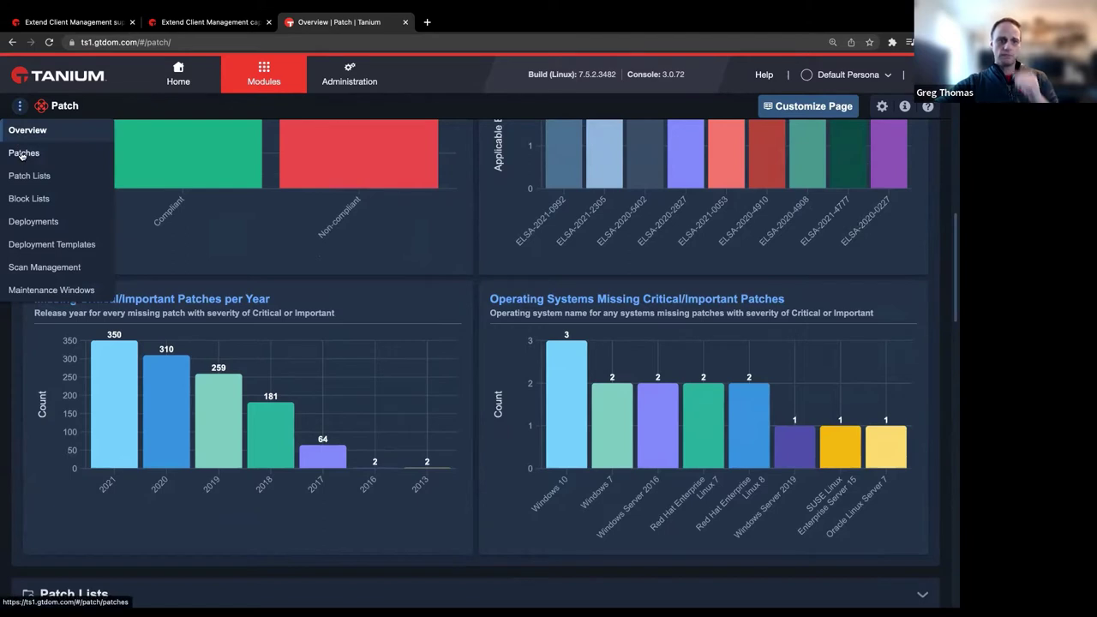
Go to the Patches page and filter it by Platform: macOS, down to 15 patches
{"action": "left_click", "coordinate": [22, 154]}
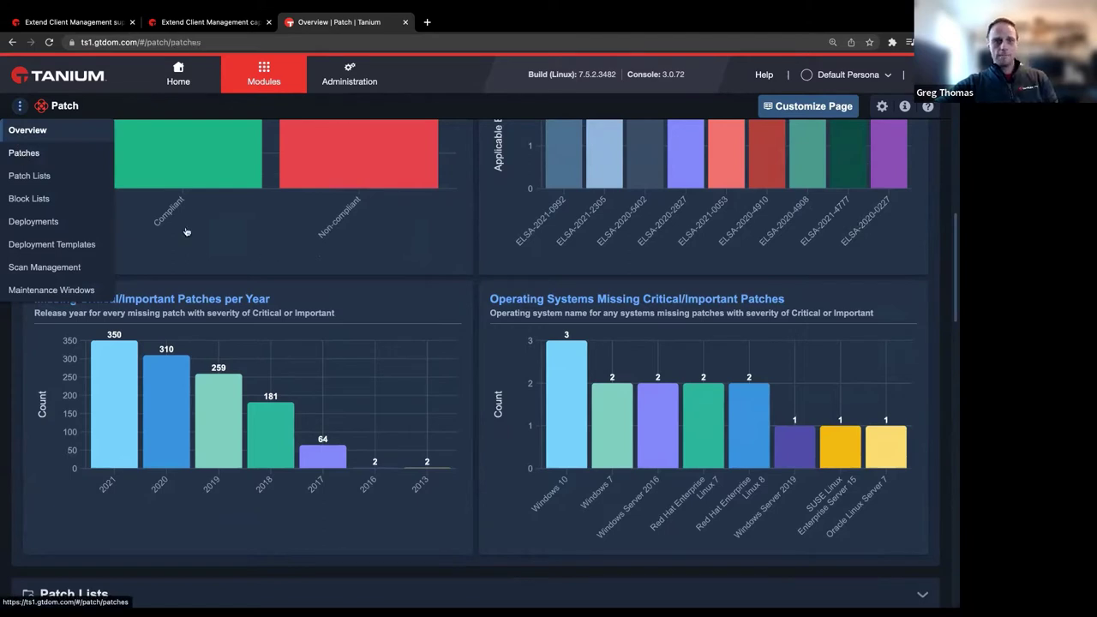
{"action": "left_click", "coordinate": [47, 158]}
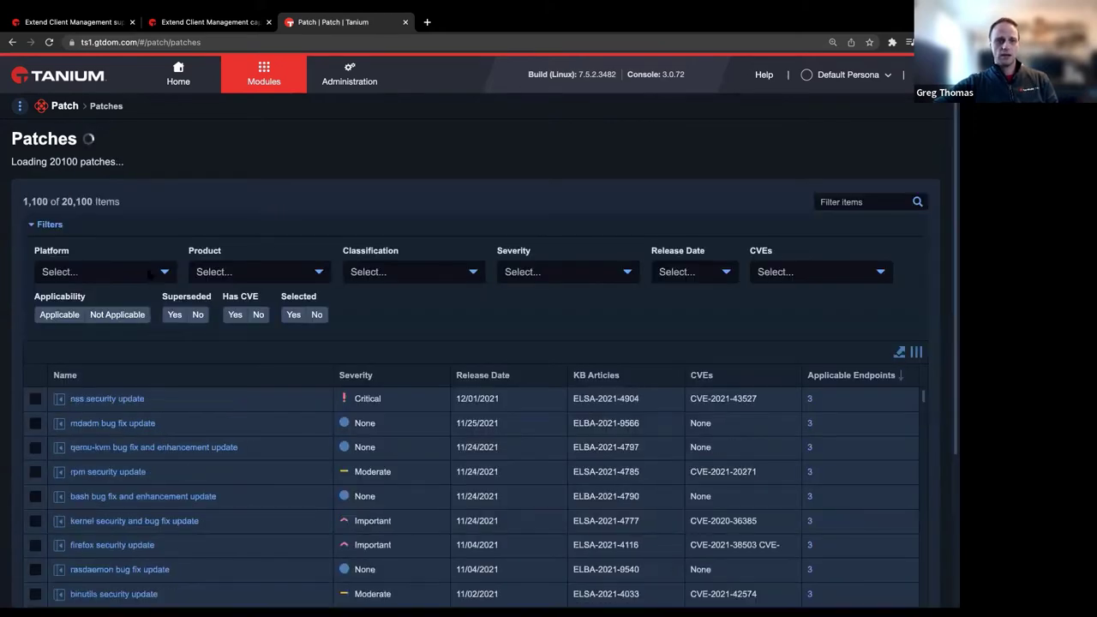
{"action": "left_click", "coordinate": [164, 272]}
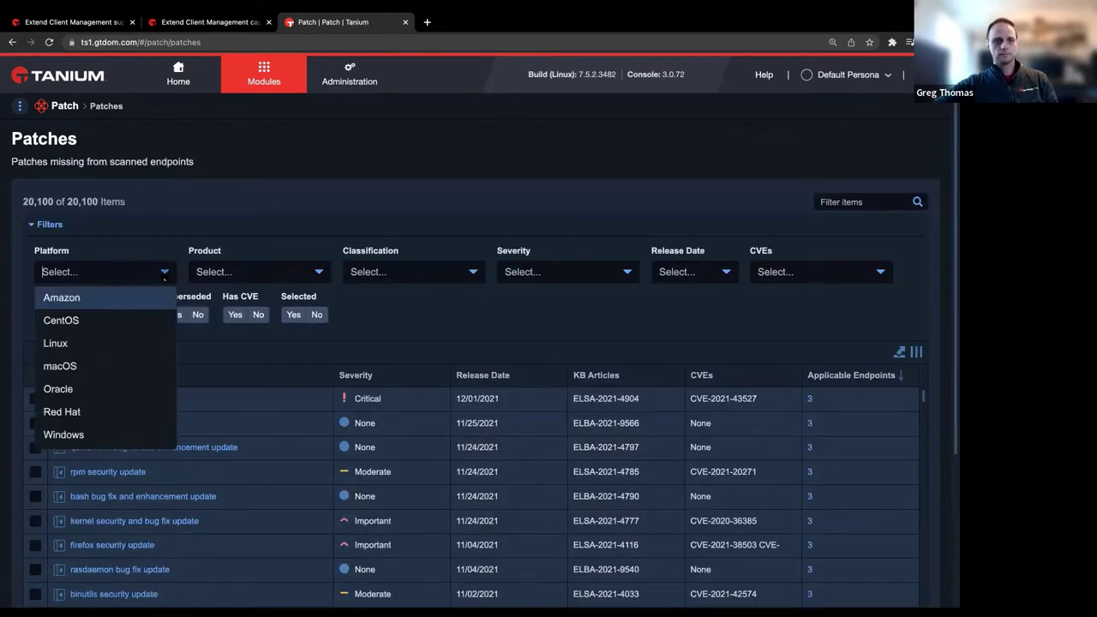
{"action": "left_click", "coordinate": [74, 366]}
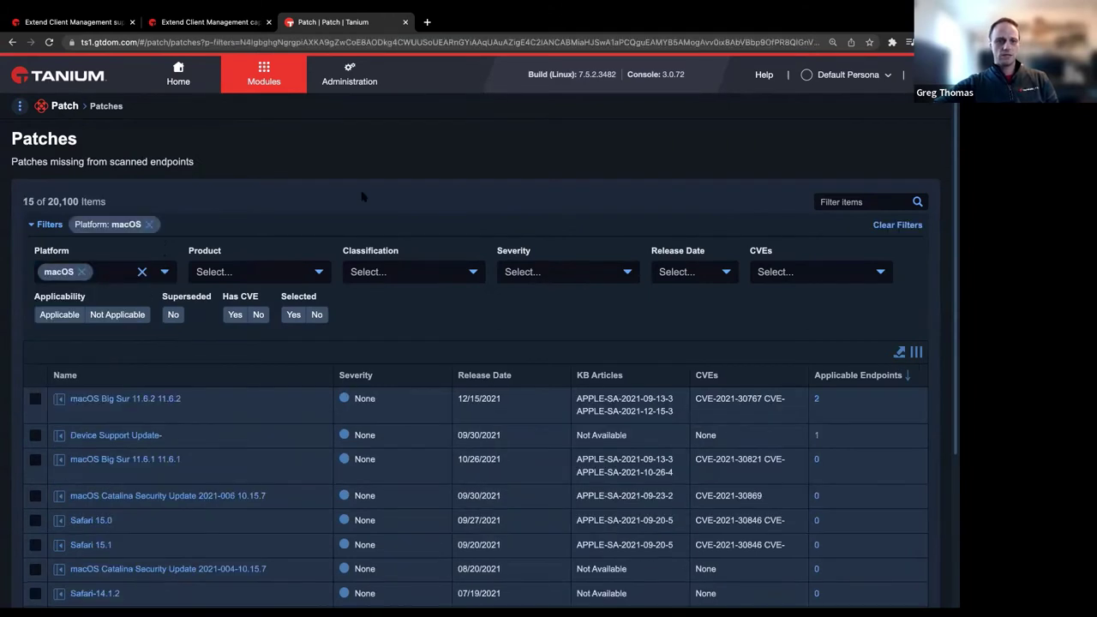
{"action": "scroll", "coordinate": [355, 202], "scroll_direction": "down", "scroll_amount": 5}
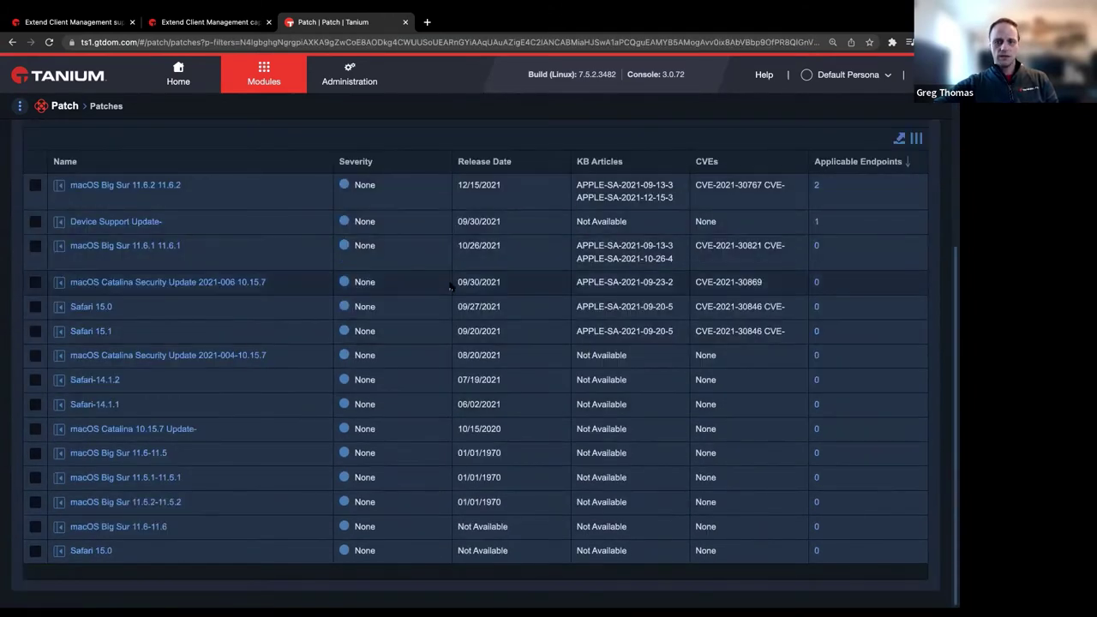
{"action": "scroll", "coordinate": [506, 271], "scroll_direction": "up", "scroll_amount": 1}
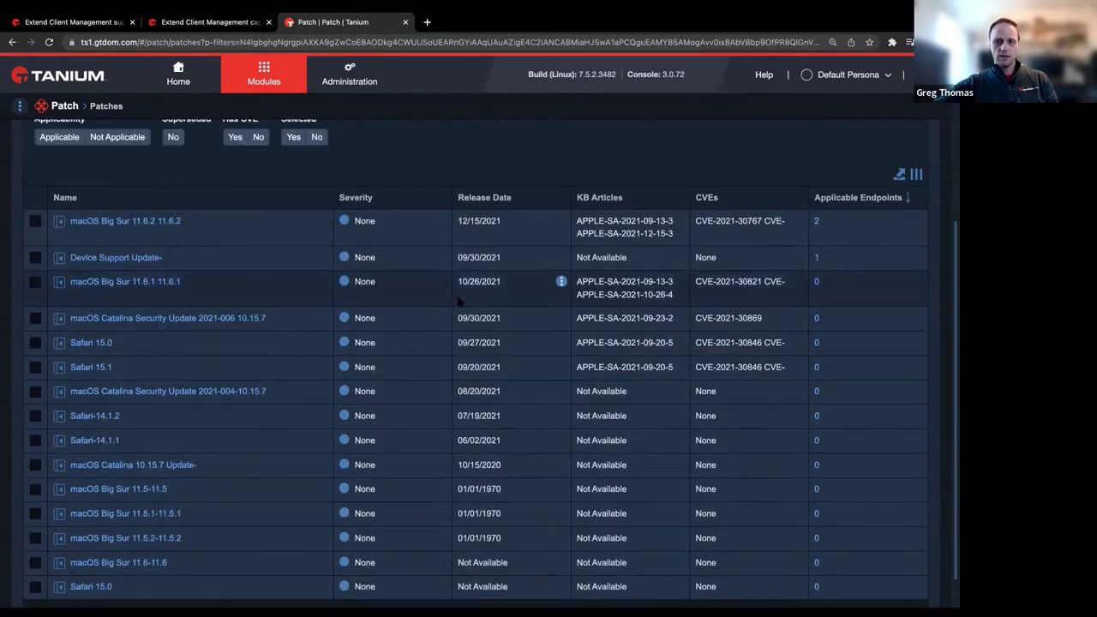
{"action": "left_click", "coordinate": [59, 222]}
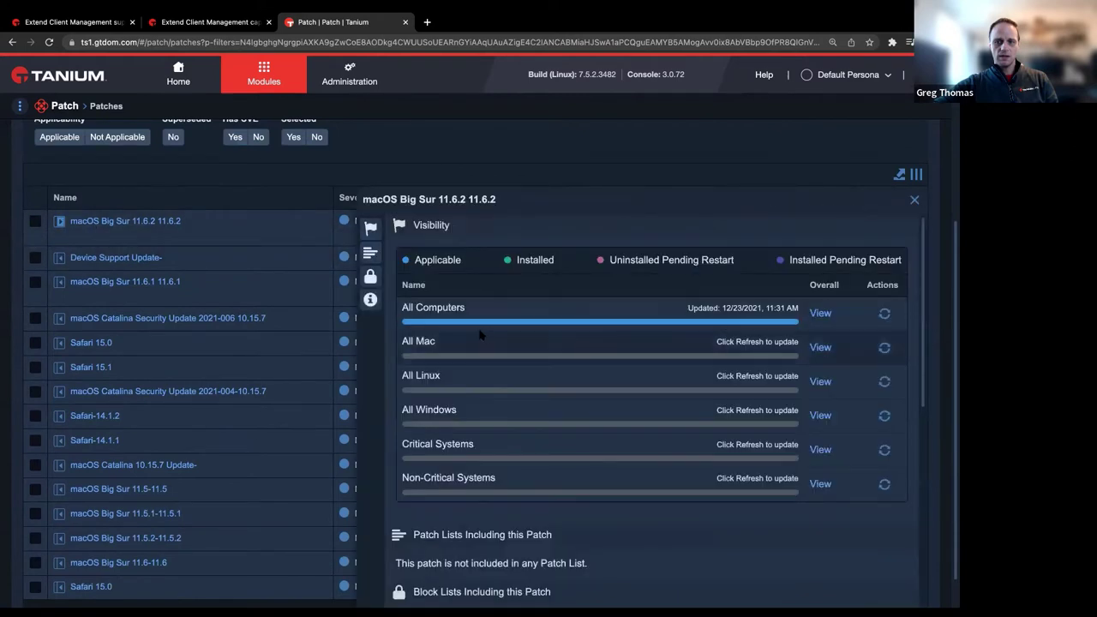
{"action": "scroll", "coordinate": [916, 366], "scroll_direction": "down", "scroll_amount": 1}
{"action": "scroll", "coordinate": [916, 366], "scroll_direction": "down", "scroll_amount": 5}
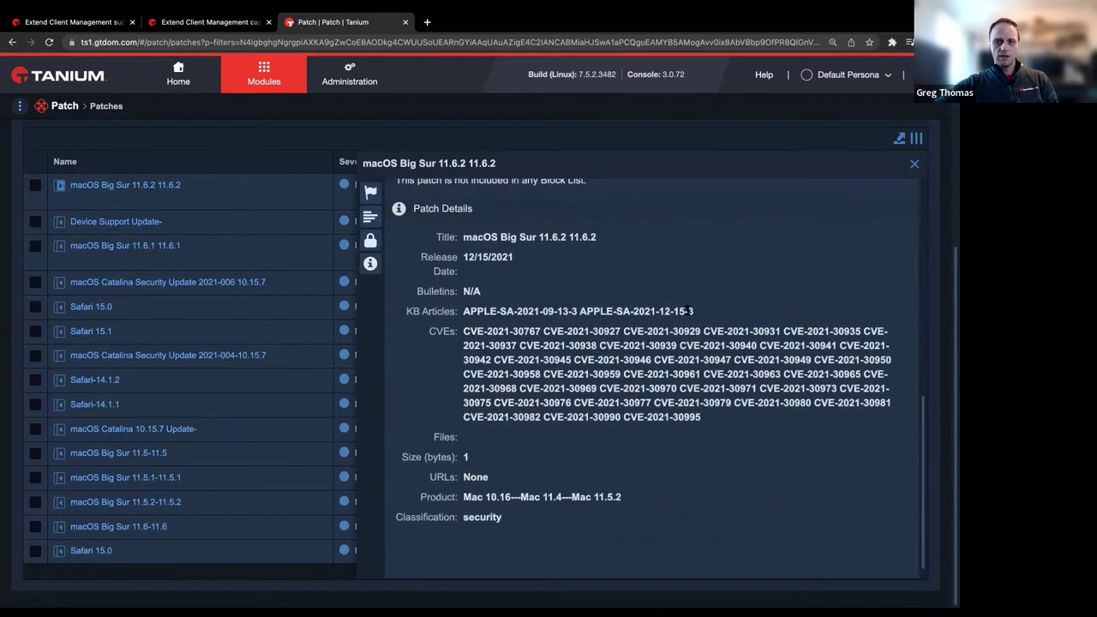
{"action": "left_click_drag", "start_coordinate": [689, 311], "coordinate": [463, 311]}
{"action": "left_click", "coordinate": [463, 311]}
{"action": "left_click_drag", "start_coordinate": [464, 312], "coordinate": [575, 311]}
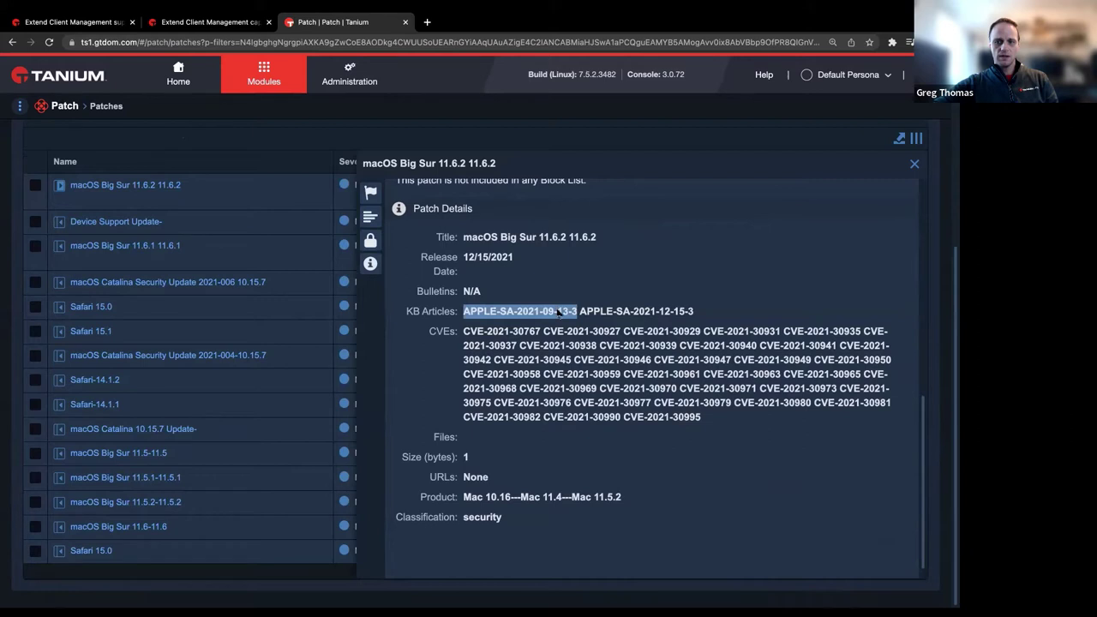
{"action": "right_click", "coordinate": [559, 314]}
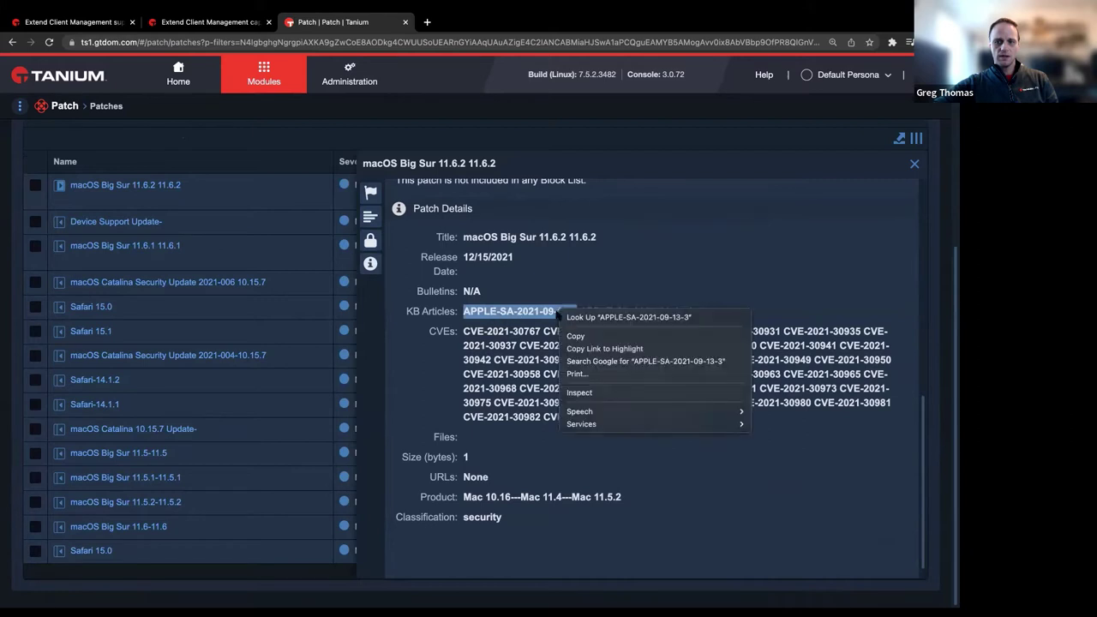
{"action": "left_click", "coordinate": [509, 318]}
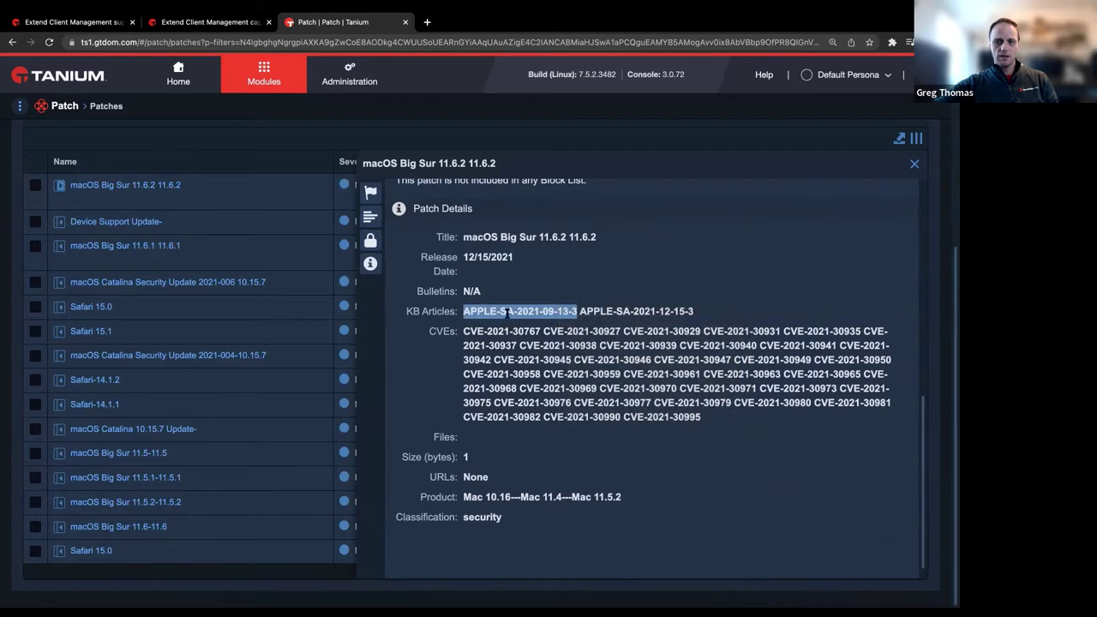
{"action": "right_click", "coordinate": [523, 313]}
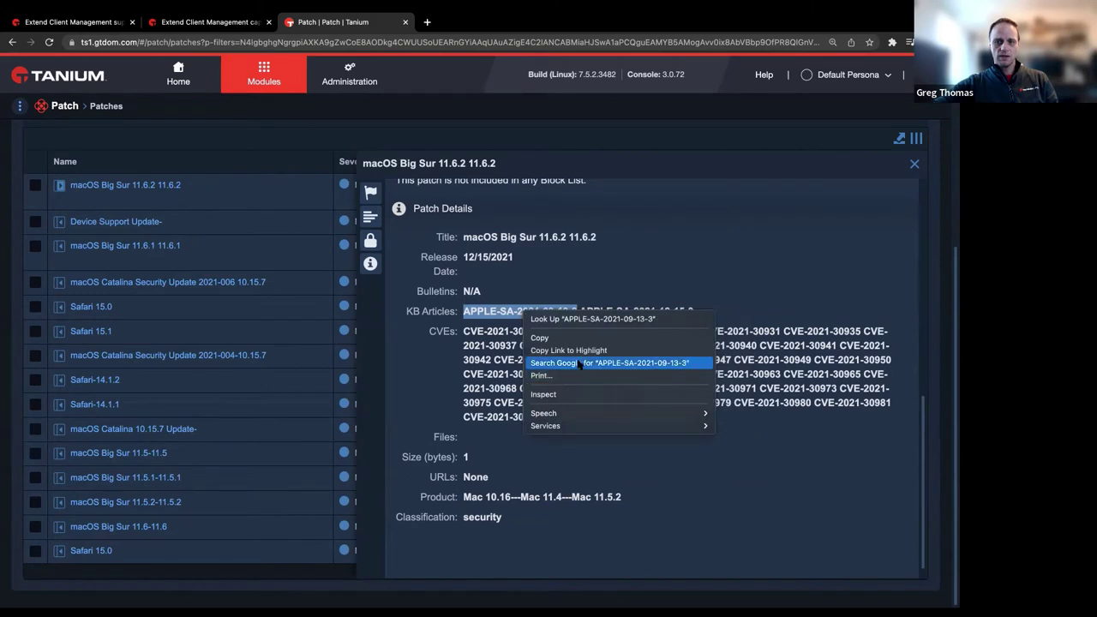
{"action": "left_click", "coordinate": [489, 347]}
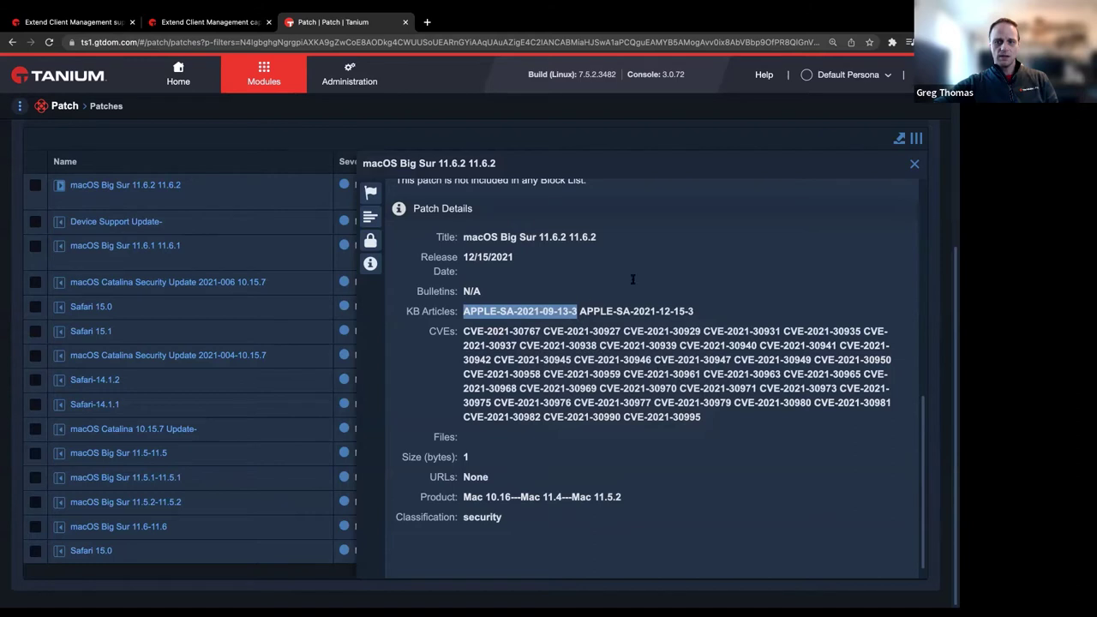
{"action": "scroll", "coordinate": [725, 401], "scroll_direction": "up", "scroll_amount": 3}
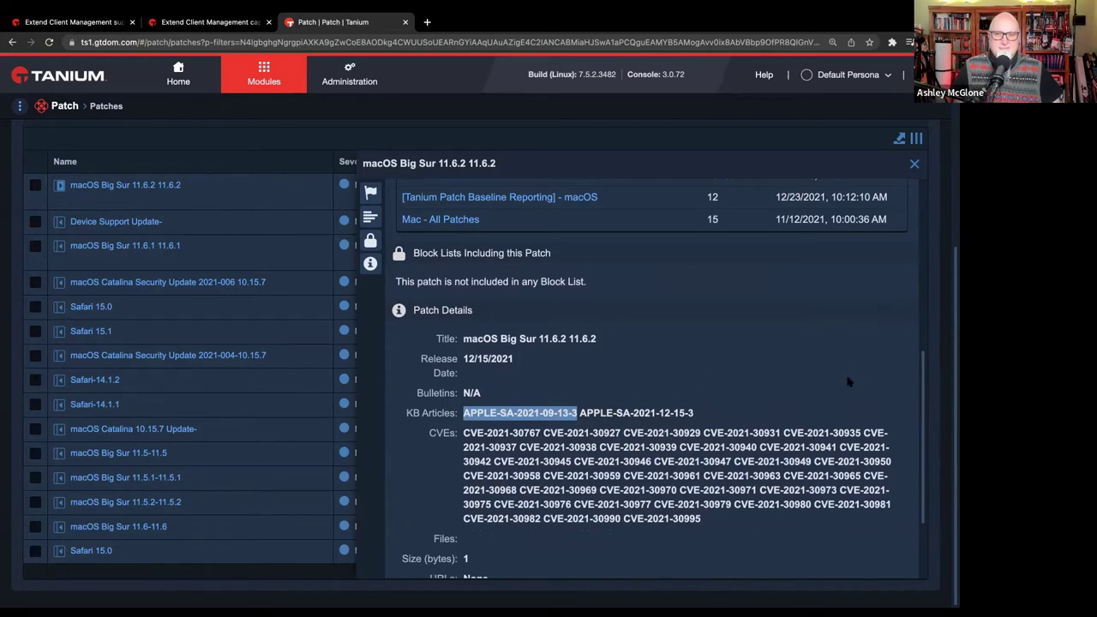
{"action": "scroll", "coordinate": [844, 384], "scroll_direction": "up", "scroll_amount": 1}
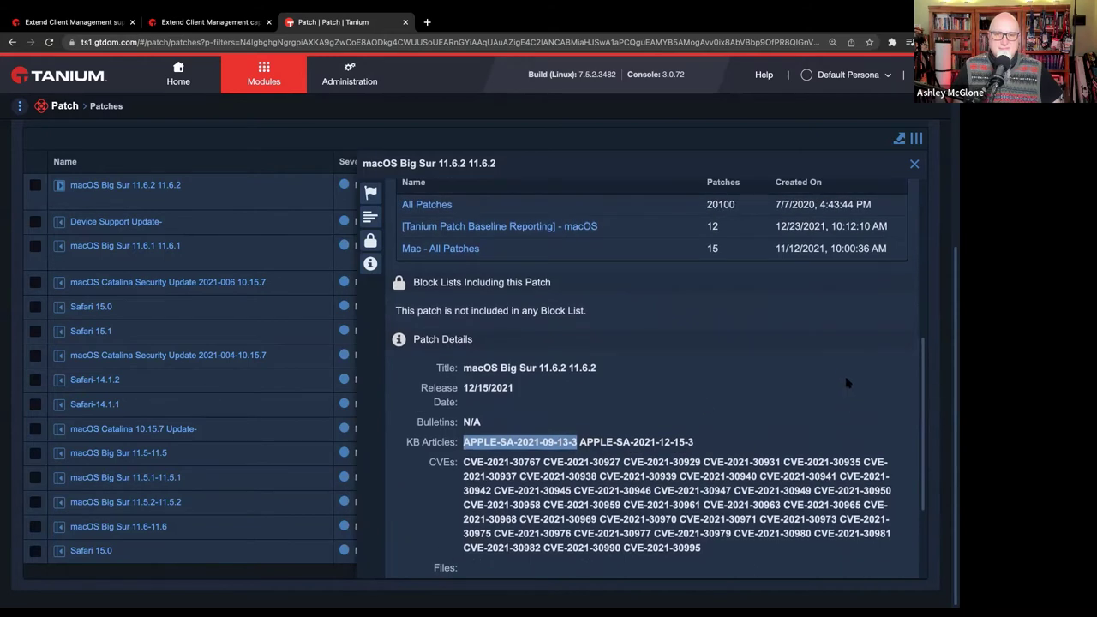
{"action": "scroll", "coordinate": [847, 383], "scroll_direction": "up", "scroll_amount": 1}
{"action": "left_click", "coordinate": [694, 438]}
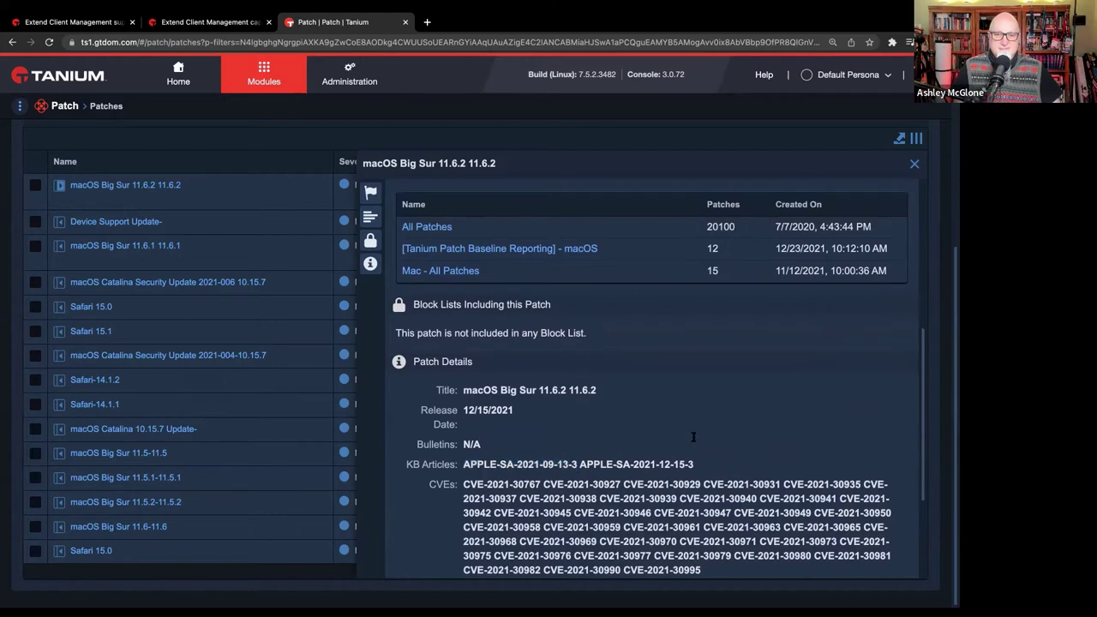
{"action": "left_click_drag", "start_coordinate": [582, 464], "coordinate": [708, 462]}
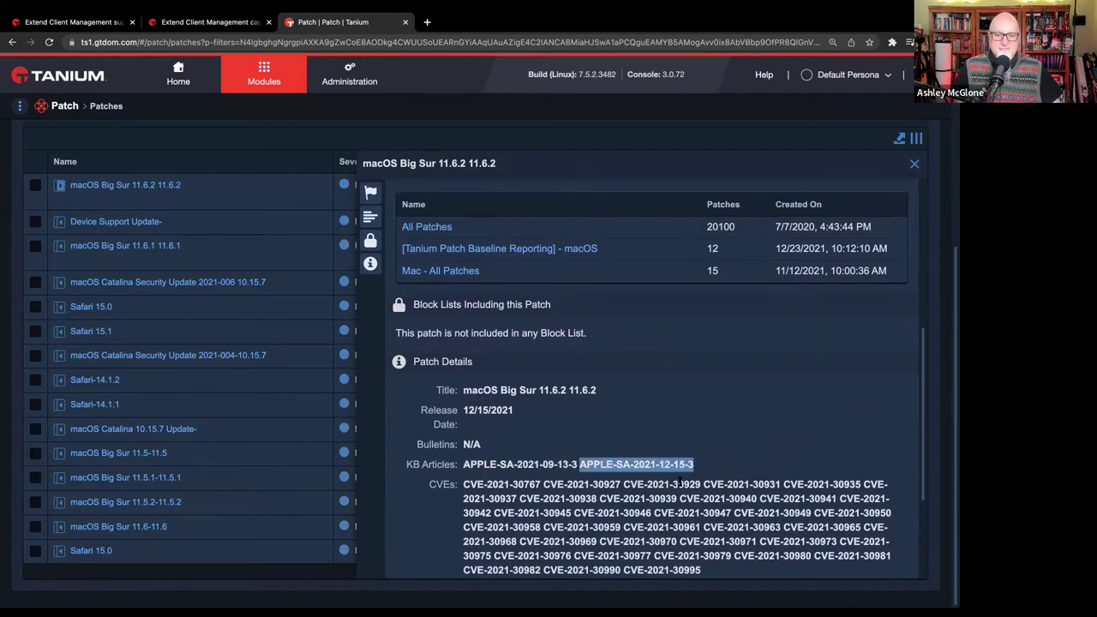
{"action": "left_click_drag", "start_coordinate": [624, 485], "coordinate": [697, 483]}
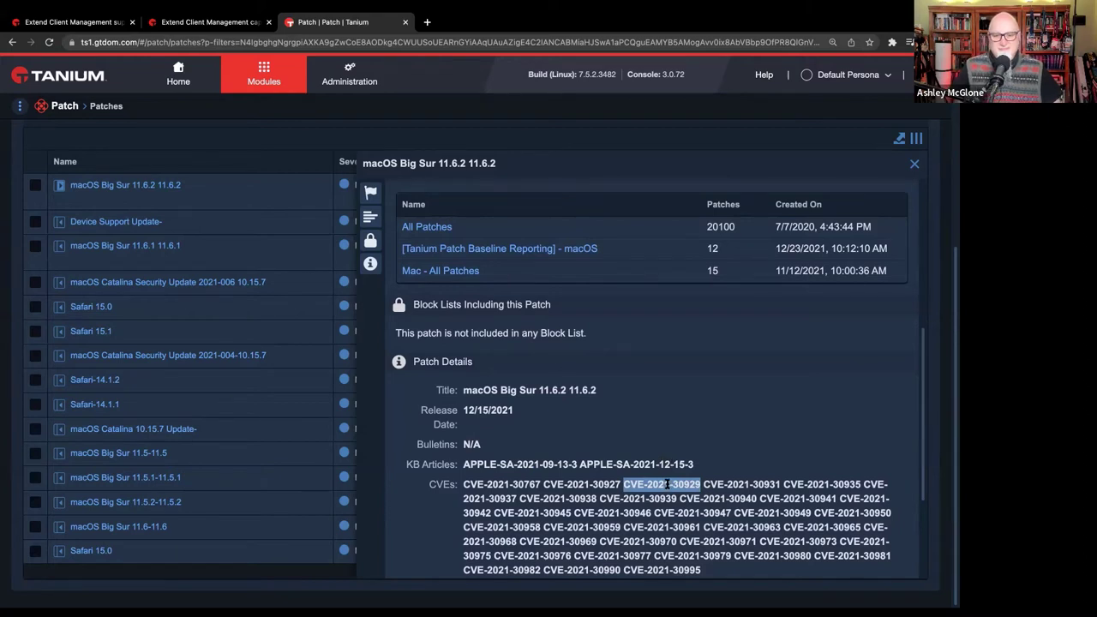
{"action": "left_click", "coordinate": [915, 165]}
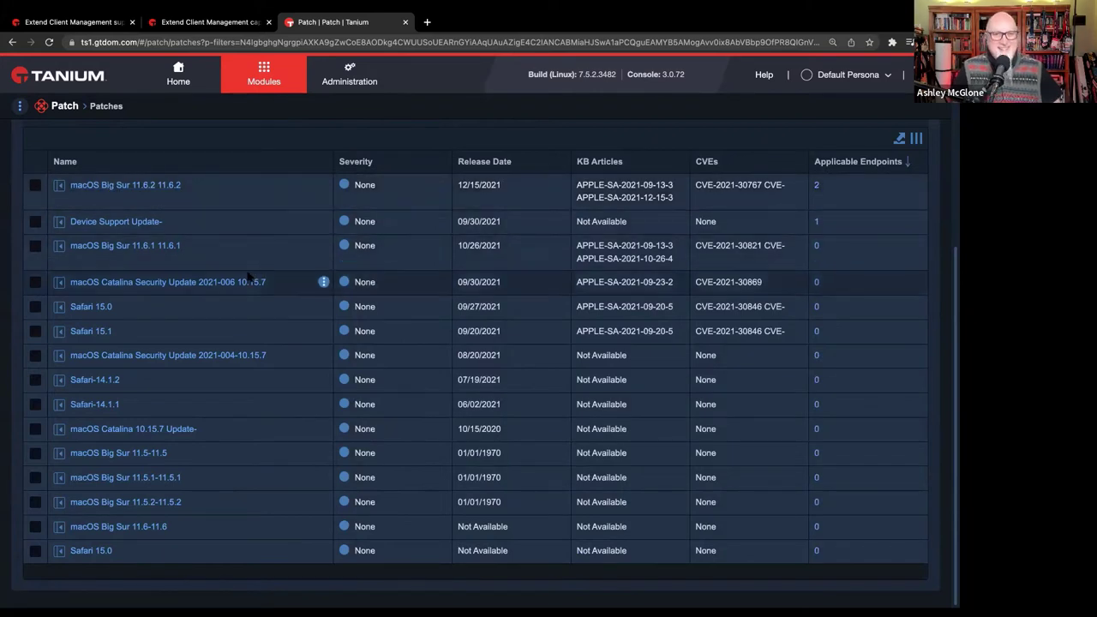
Replace the macOS platform filter with a Product filter for Ubuntu 20, searched as 'ubu'
{"action": "scroll", "coordinate": [206, 273], "scroll_direction": "up", "scroll_amount": 3}
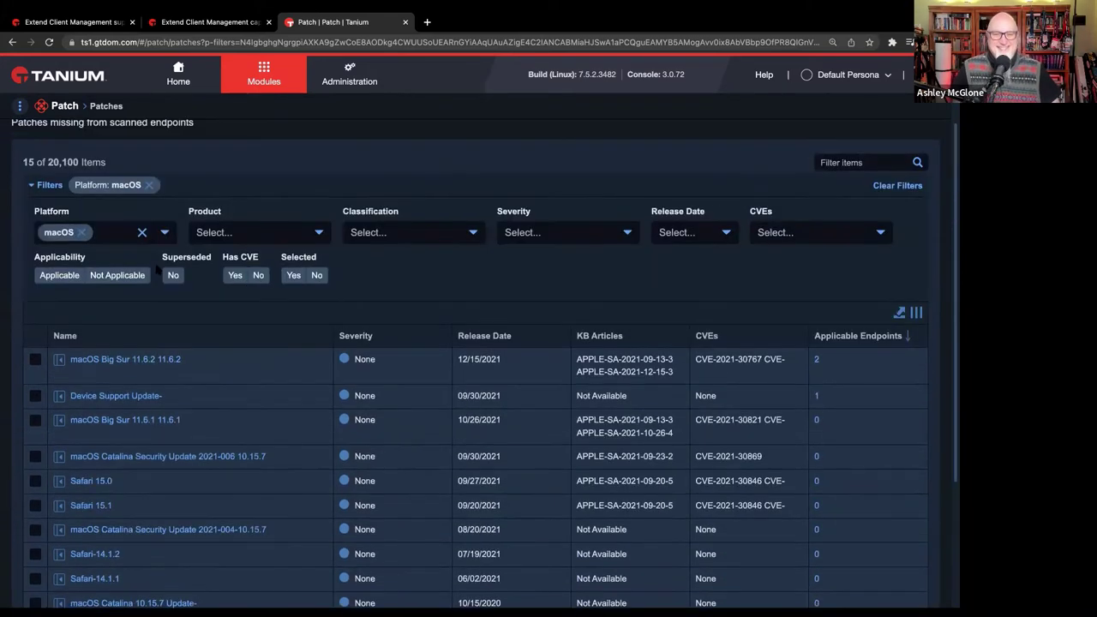
{"action": "left_click", "coordinate": [82, 233]}
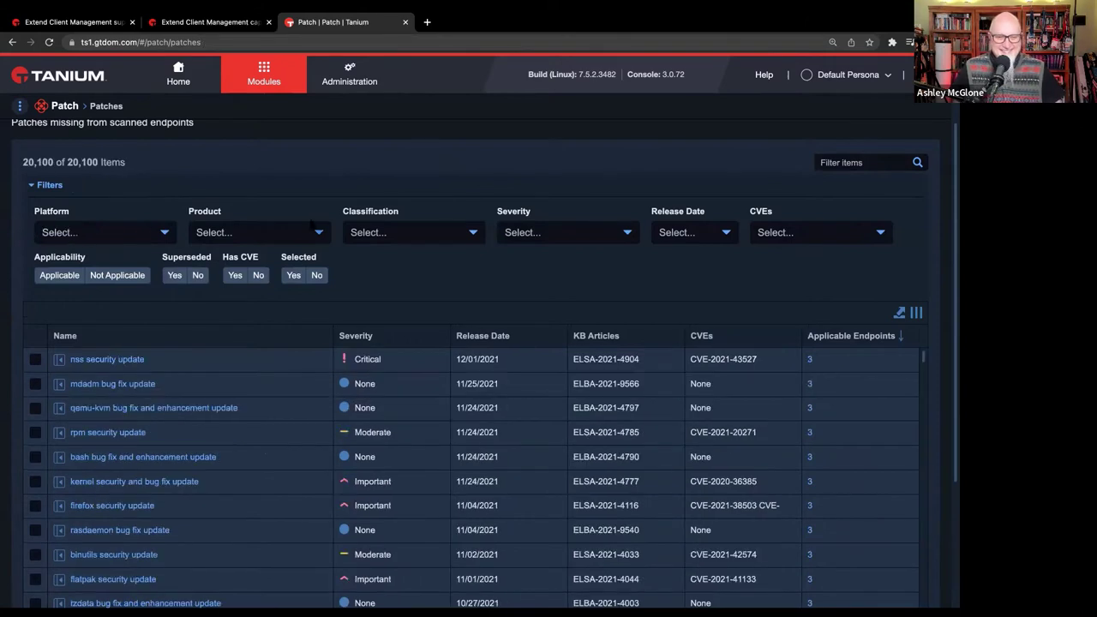
{"action": "left_click", "coordinate": [275, 232]}
{"action": "left_click", "coordinate": [275, 233]}
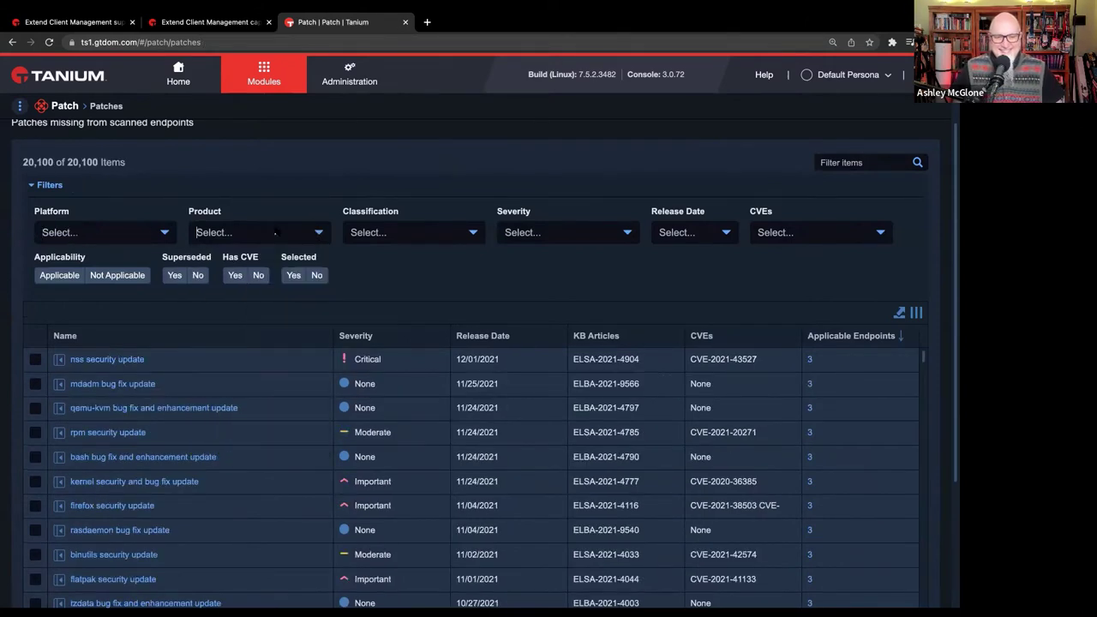
{"action": "type", "text": "ubun"}
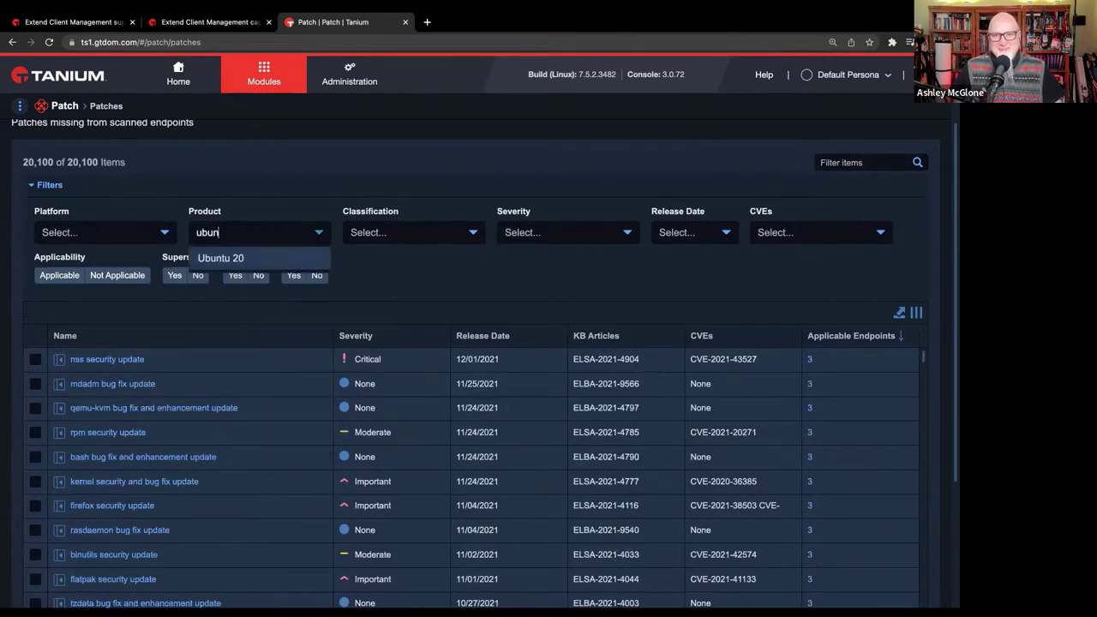
{"action": "left_click", "coordinate": [228, 265]}
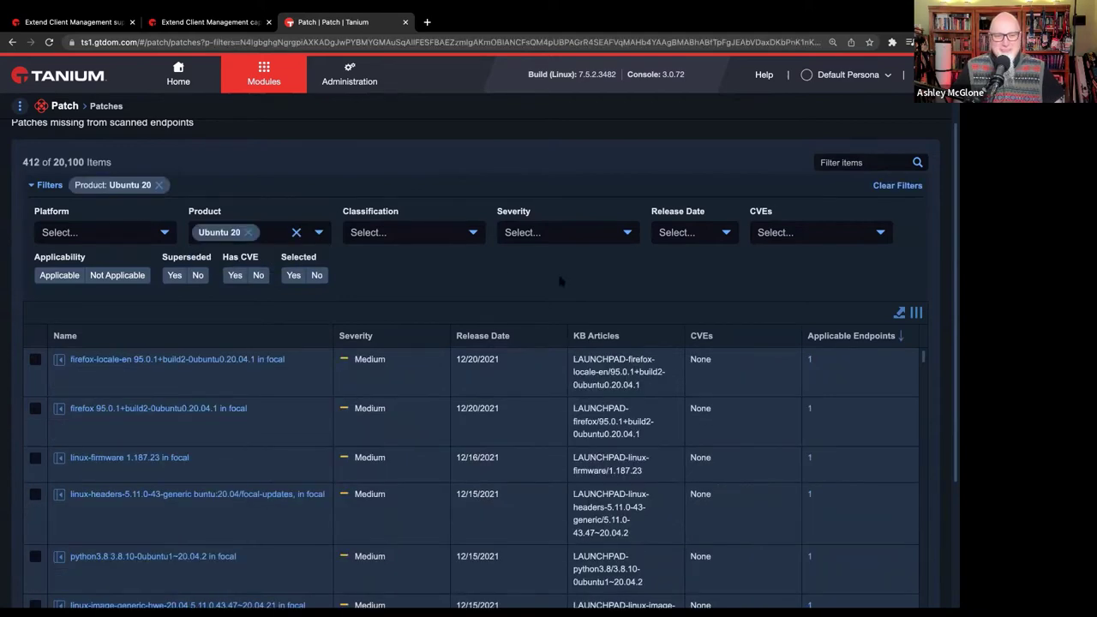
Select the firefox-locale-en KB article text and search it on Google
{"action": "scroll", "coordinate": [469, 304], "scroll_direction": "down", "scroll_amount": 2}
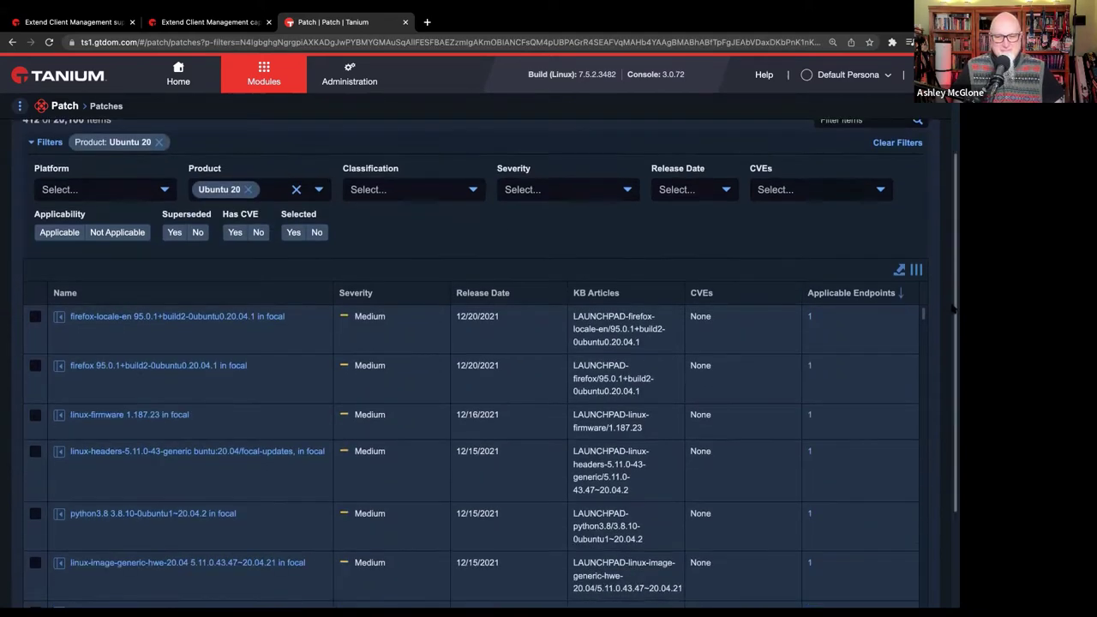
{"action": "scroll", "coordinate": [469, 304], "scroll_direction": "down", "scroll_amount": 4}
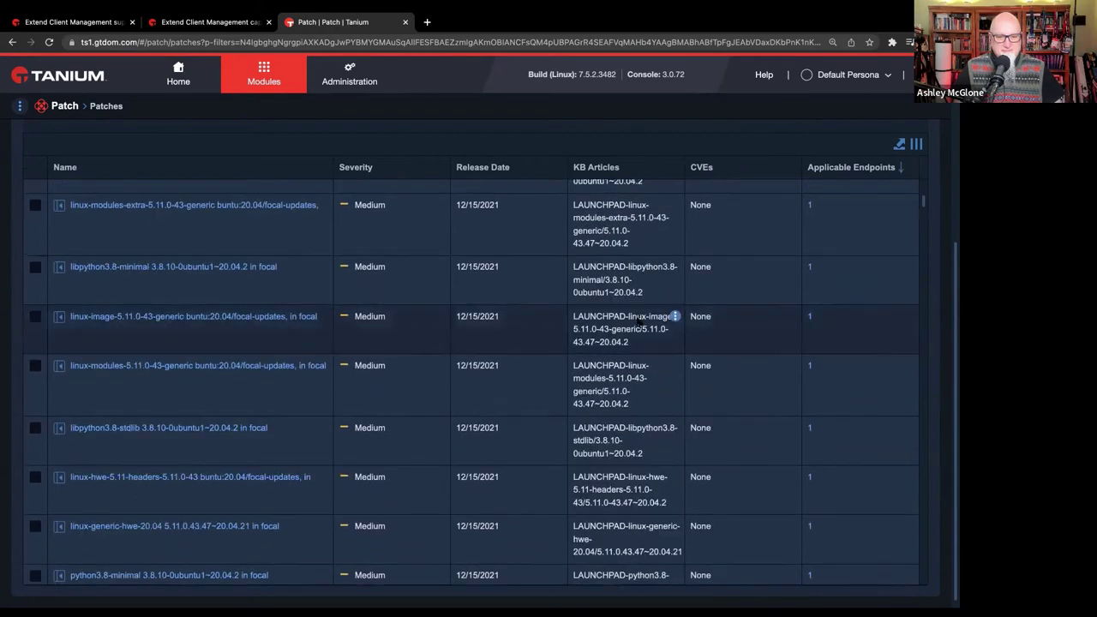
{"action": "scroll", "coordinate": [649, 309], "scroll_direction": "up", "scroll_amount": 4}
{"action": "left_click_drag", "start_coordinate": [648, 306], "coordinate": [599, 298]}
{"action": "scroll", "coordinate": [745, 271], "scroll_direction": "up", "scroll_amount": 3}
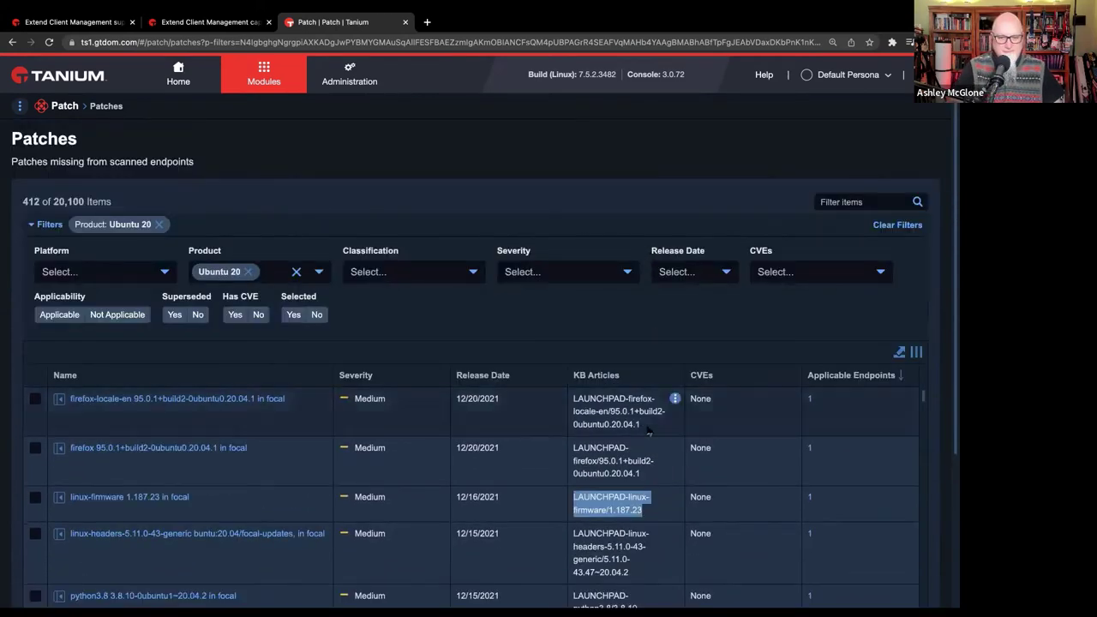
{"action": "left_click_drag", "start_coordinate": [641, 425], "coordinate": [570, 395]}
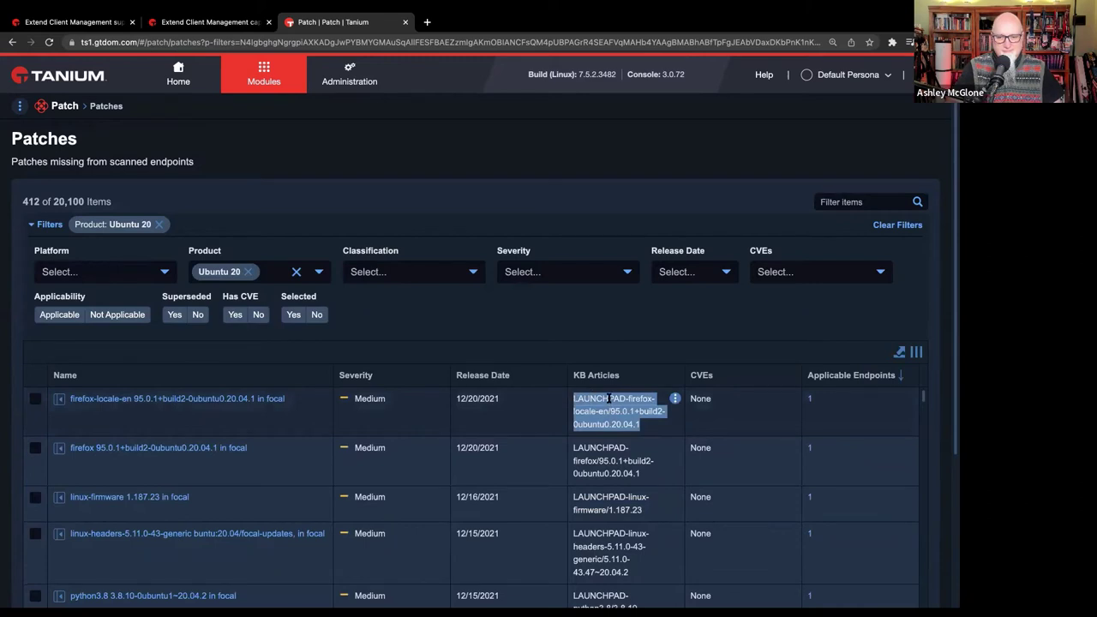
{"action": "right_click", "coordinate": [607, 399]}
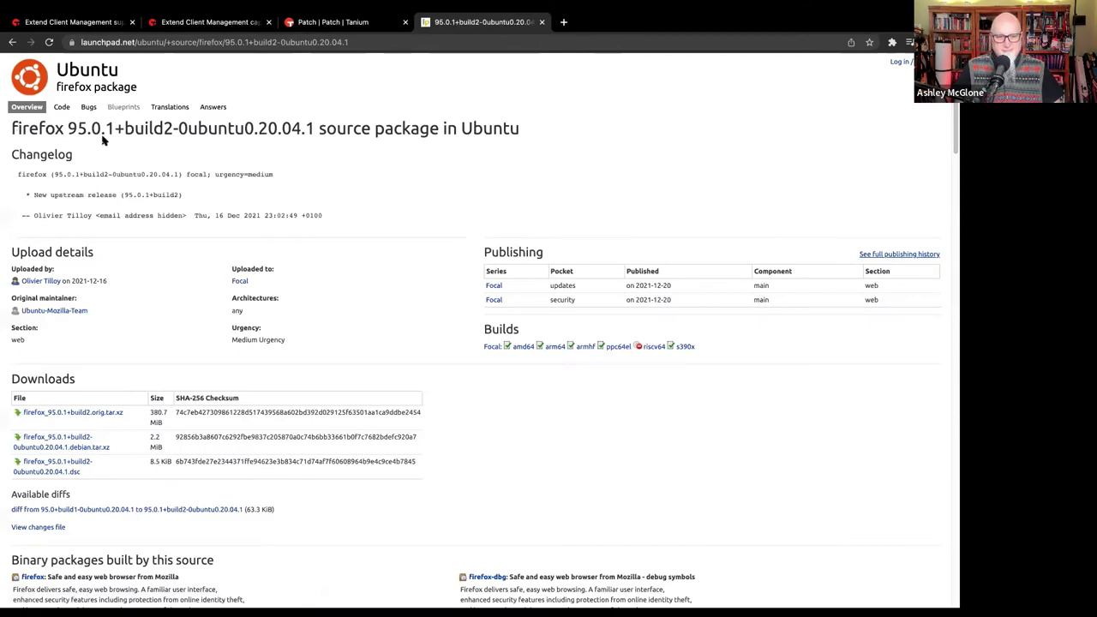
Scroll the Launchpad firefox 95.0.1+build2-0ubuntu0.20.04.1 page to its firefox-locale packages and back
{"action": "scroll", "coordinate": [441, 217], "scroll_direction": "down", "scroll_amount": 15}
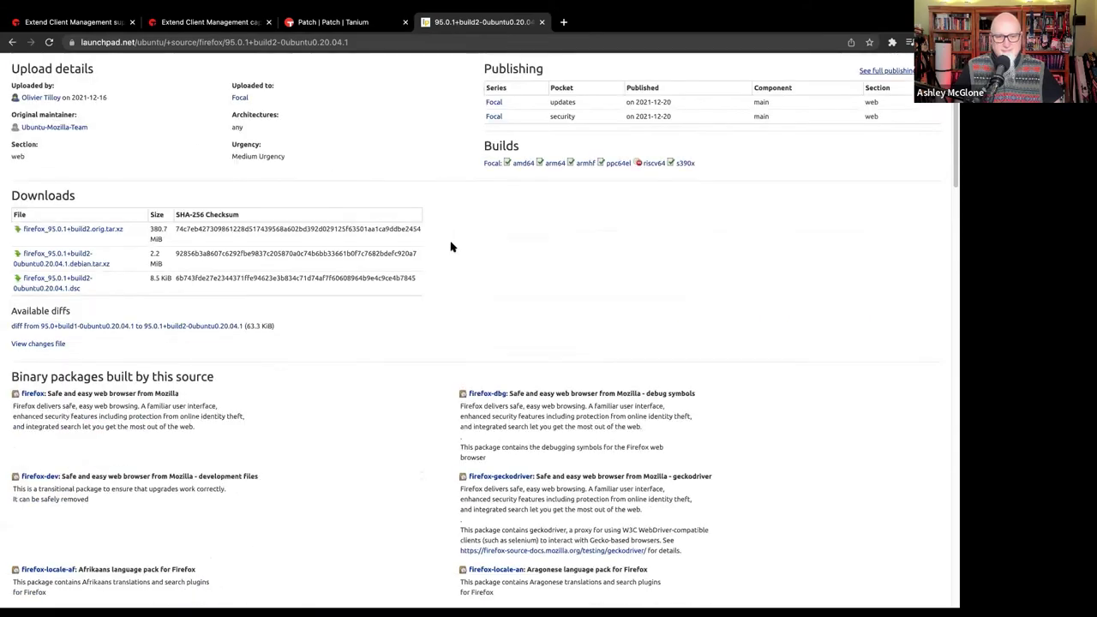
{"action": "scroll", "coordinate": [441, 273], "scroll_direction": "down", "scroll_amount": 9}
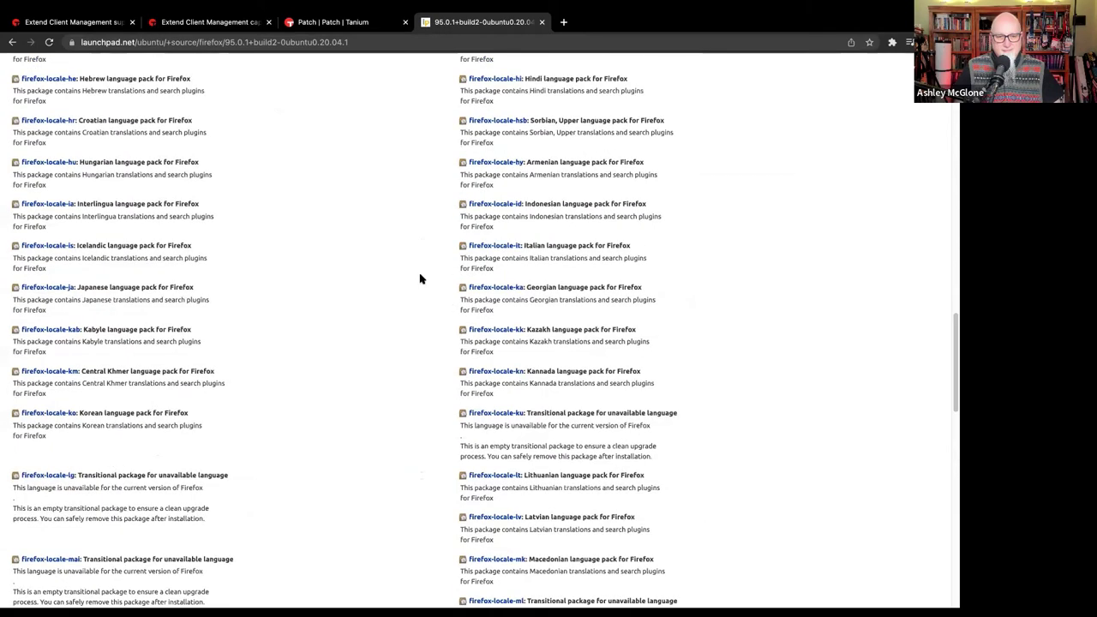
{"action": "scroll", "coordinate": [420, 272], "scroll_direction": "up", "scroll_amount": 20}
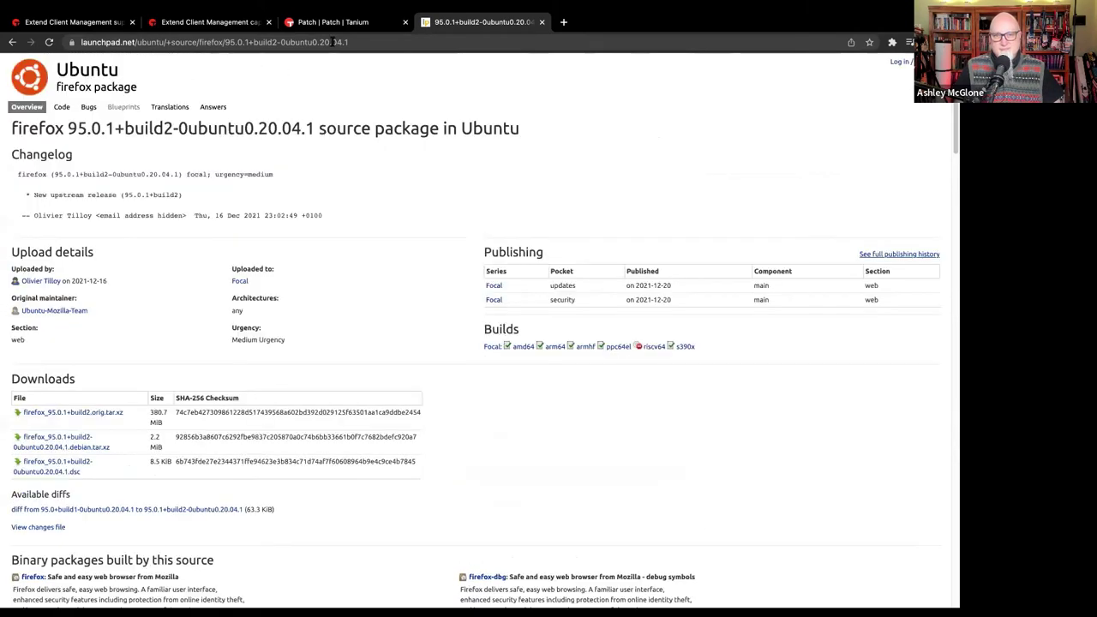
Select the firefox-locale-en, firefox, linux-firmware and linux-headers patches and start installing them
{"action": "left_click", "coordinate": [333, 22]}
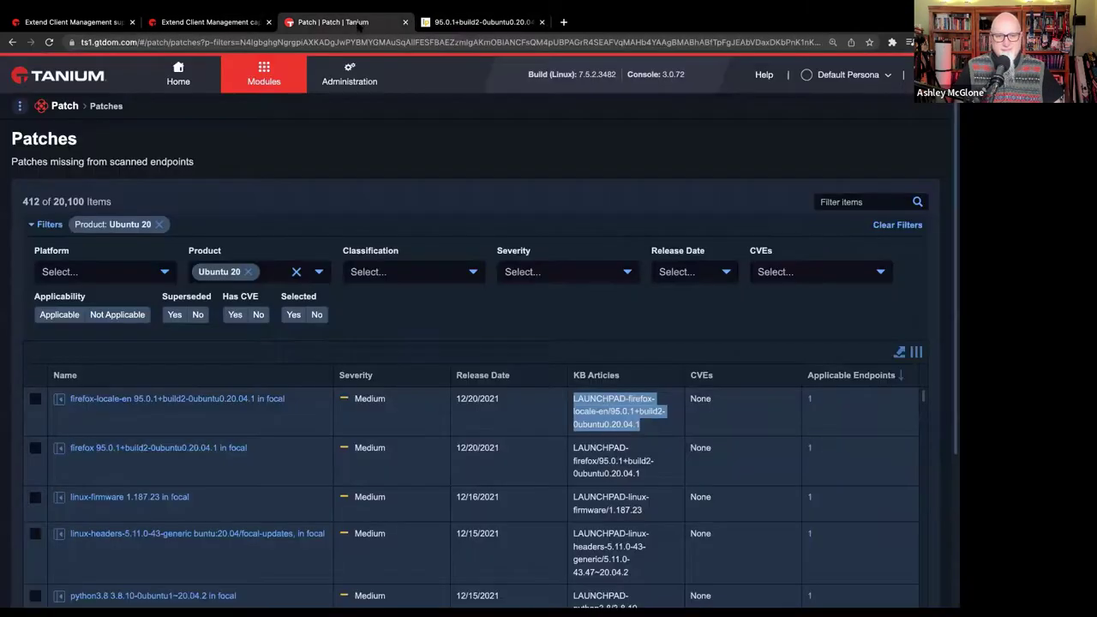
{"action": "left_click", "coordinate": [35, 399]}
{"action": "left_click", "coordinate": [35, 448]}
{"action": "left_click", "coordinate": [35, 497]}
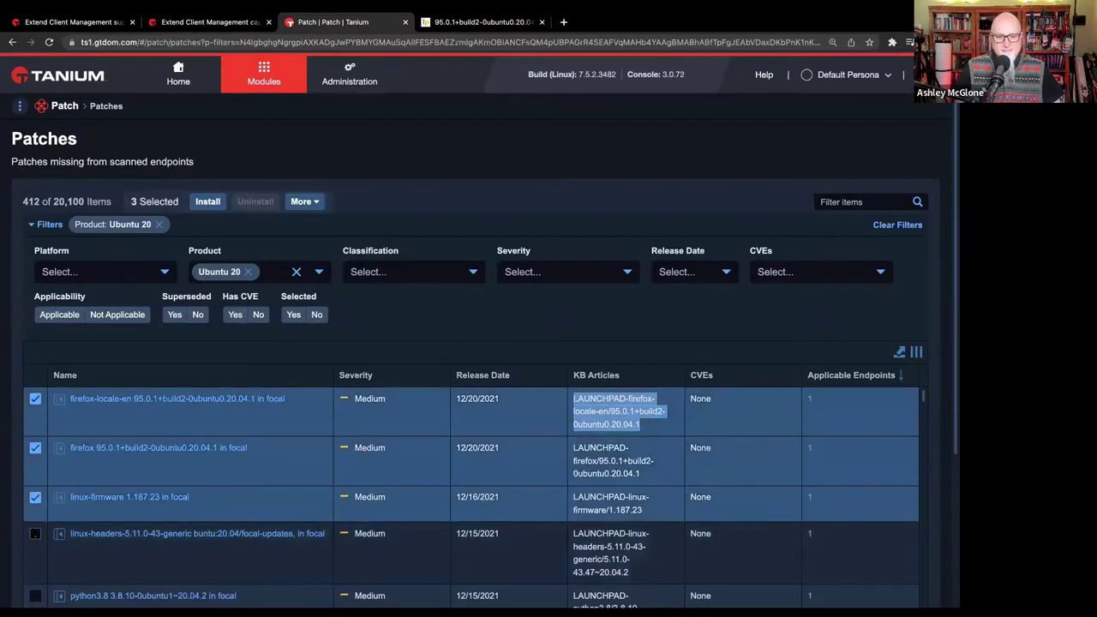
{"action": "left_click", "coordinate": [35, 534]}
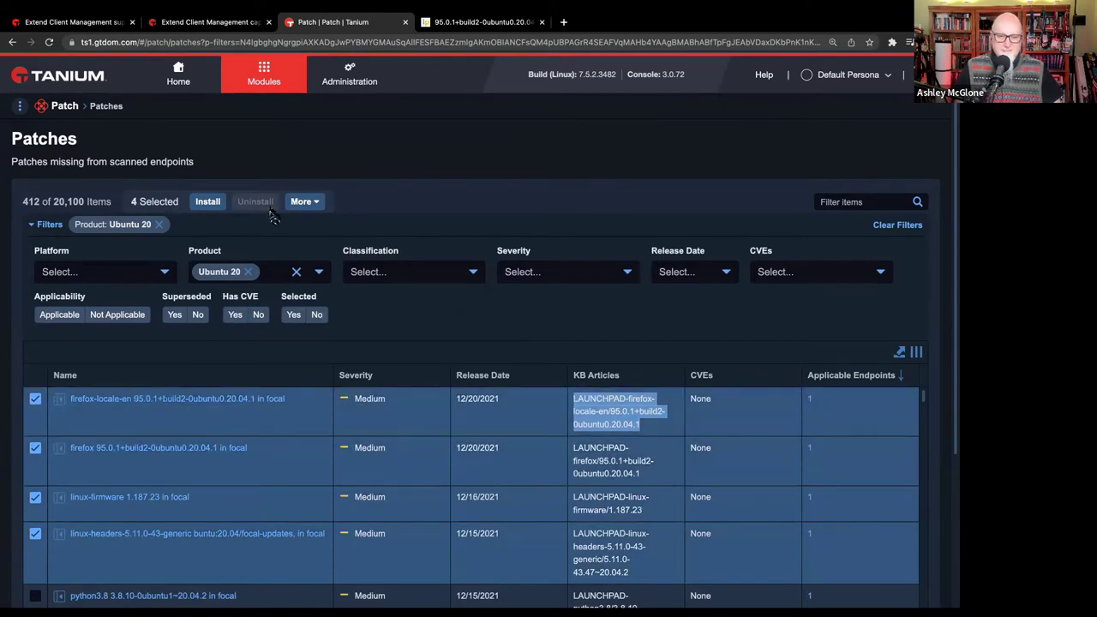
{"action": "left_click", "coordinate": [206, 200]}
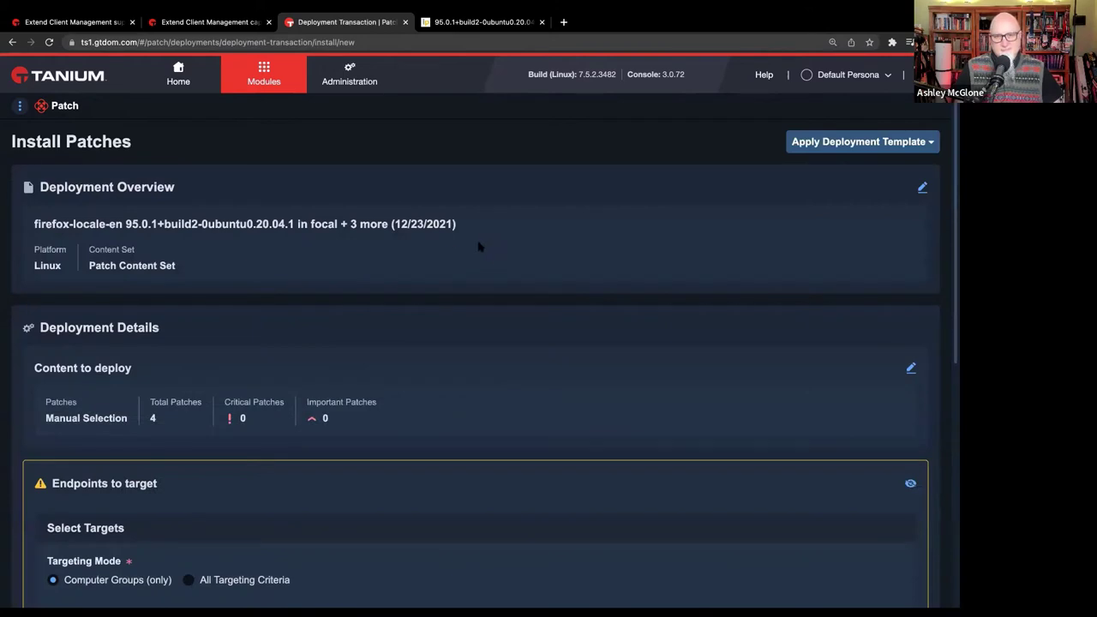
Go to the Patch Lists page and browse the available patch lists
{"action": "left_click", "coordinate": [20, 106]}
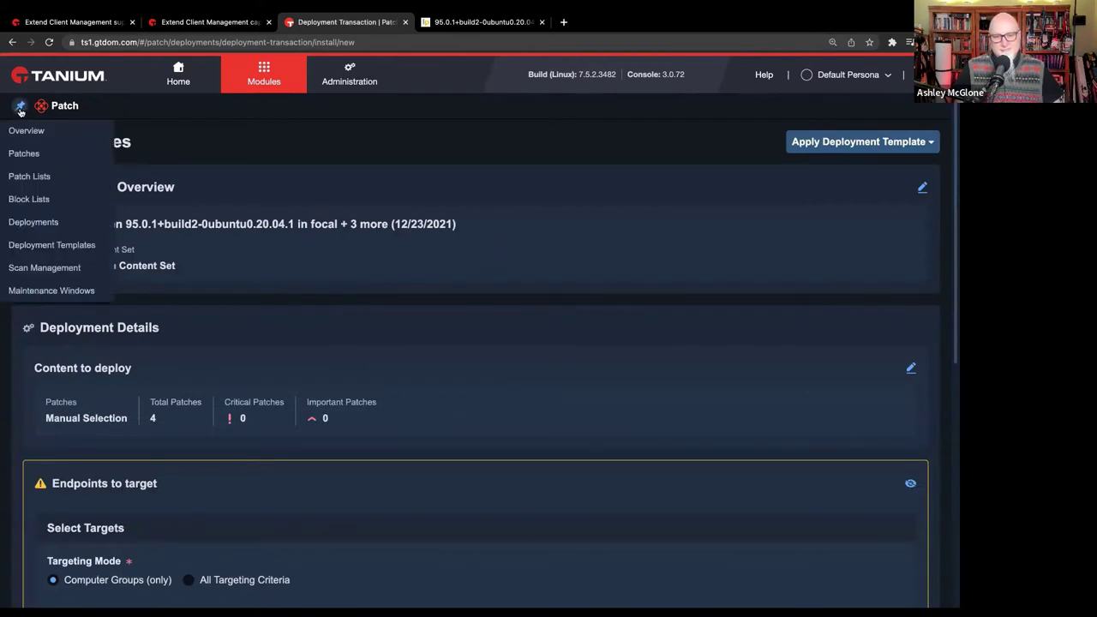
{"action": "left_click", "coordinate": [30, 176]}
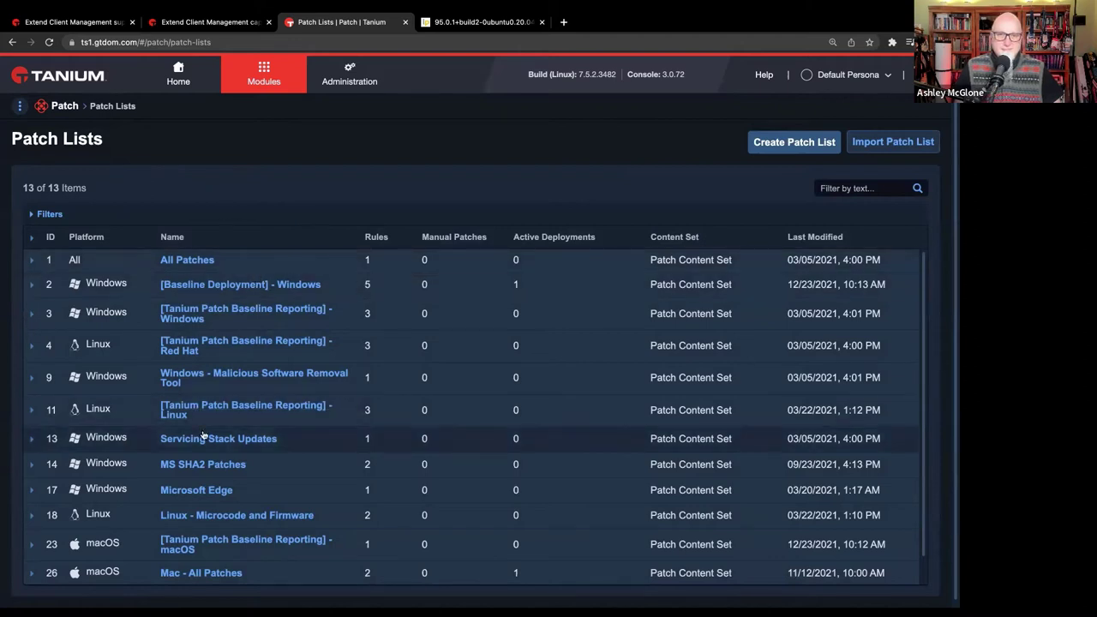
{"action": "scroll", "coordinate": [294, 478], "scroll_direction": "down", "scroll_amount": 1}
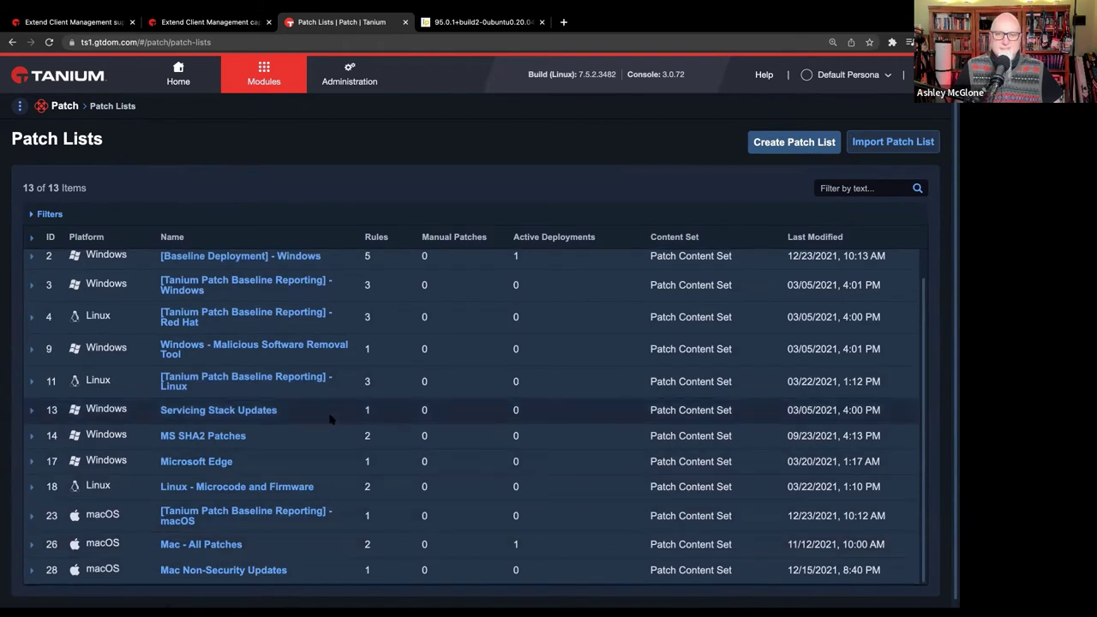
{"action": "scroll", "coordinate": [326, 418], "scroll_direction": "up", "scroll_amount": 1}
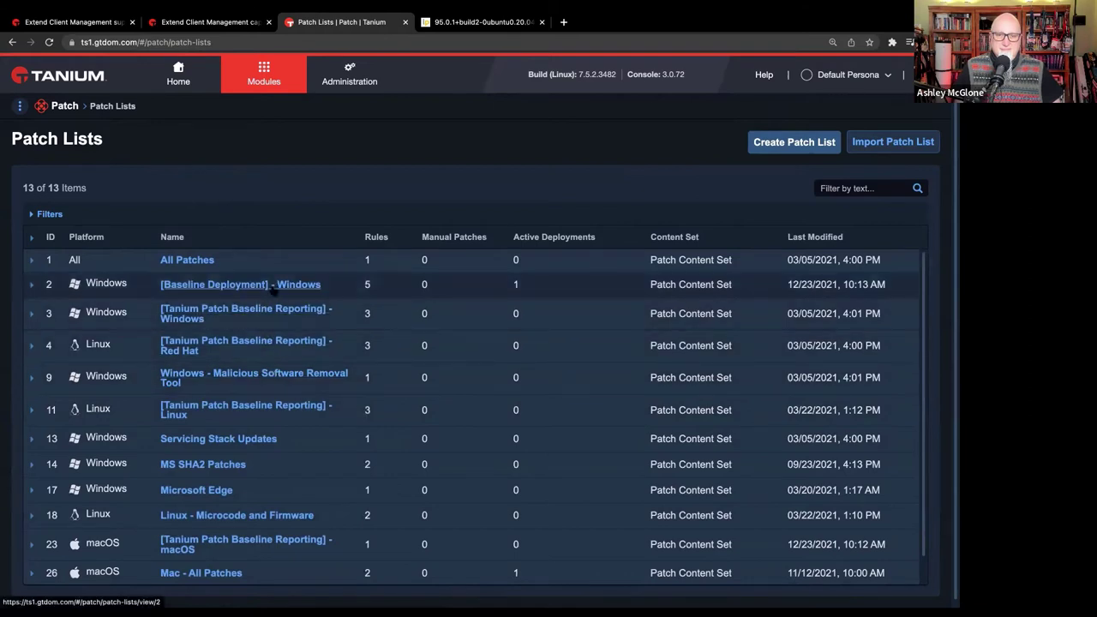
{"action": "scroll", "coordinate": [281, 438], "scroll_direction": "down", "scroll_amount": 1}
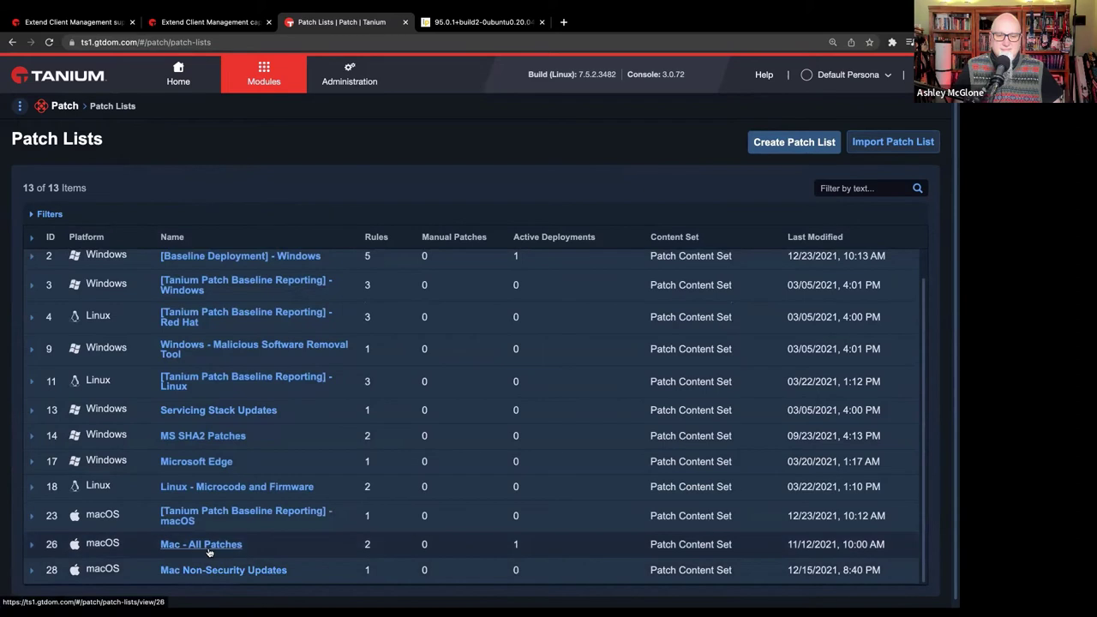
Open the [Tanium Patch Baseline Reporting] - macOS list and review its 'classification contains security' rule
{"action": "left_click", "coordinate": [240, 516]}
{"action": "scroll", "coordinate": [686, 360], "scroll_direction": "down", "scroll_amount": 10}
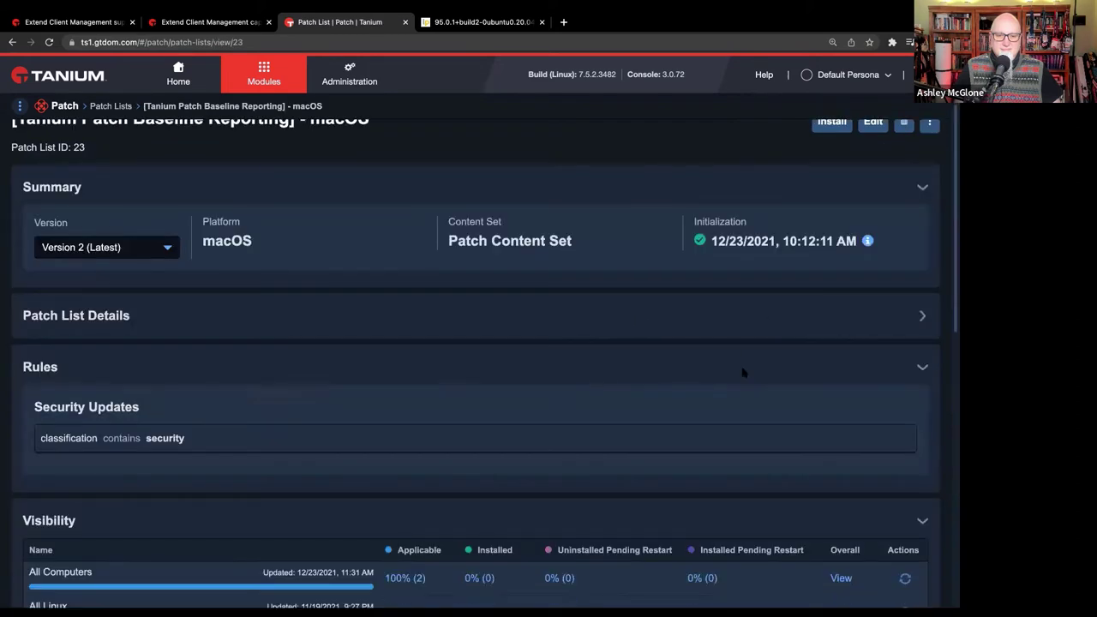
{"action": "scroll", "coordinate": [446, 422], "scroll_direction": "down", "scroll_amount": 3}
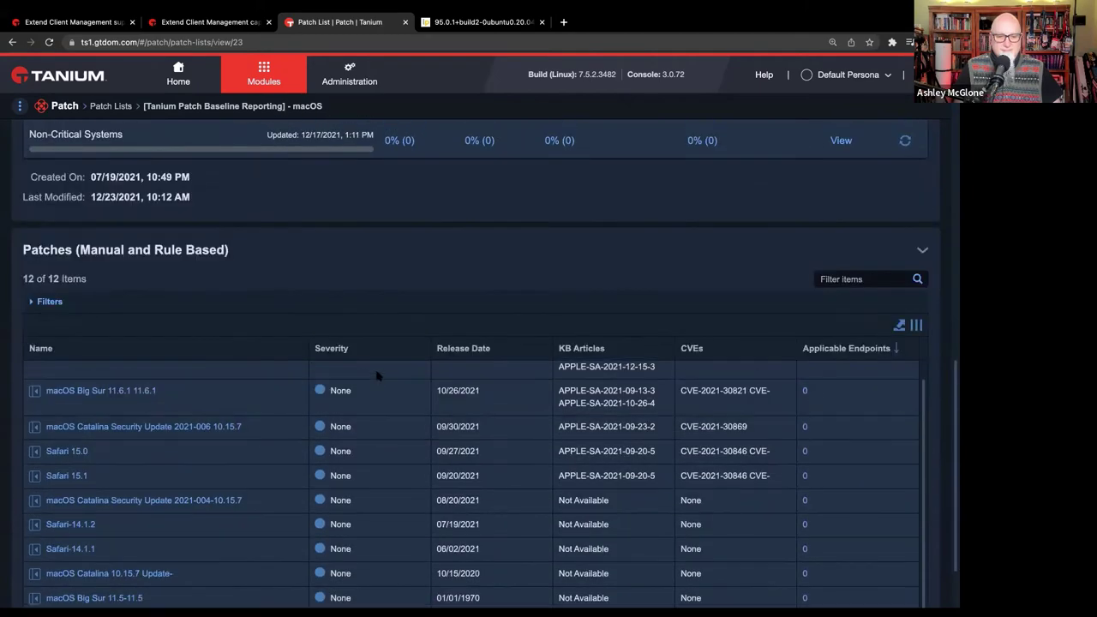
{"action": "scroll", "coordinate": [450, 291], "scroll_direction": "up", "scroll_amount": 1}
{"action": "scroll", "coordinate": [451, 287], "scroll_direction": "up", "scroll_amount": 3}
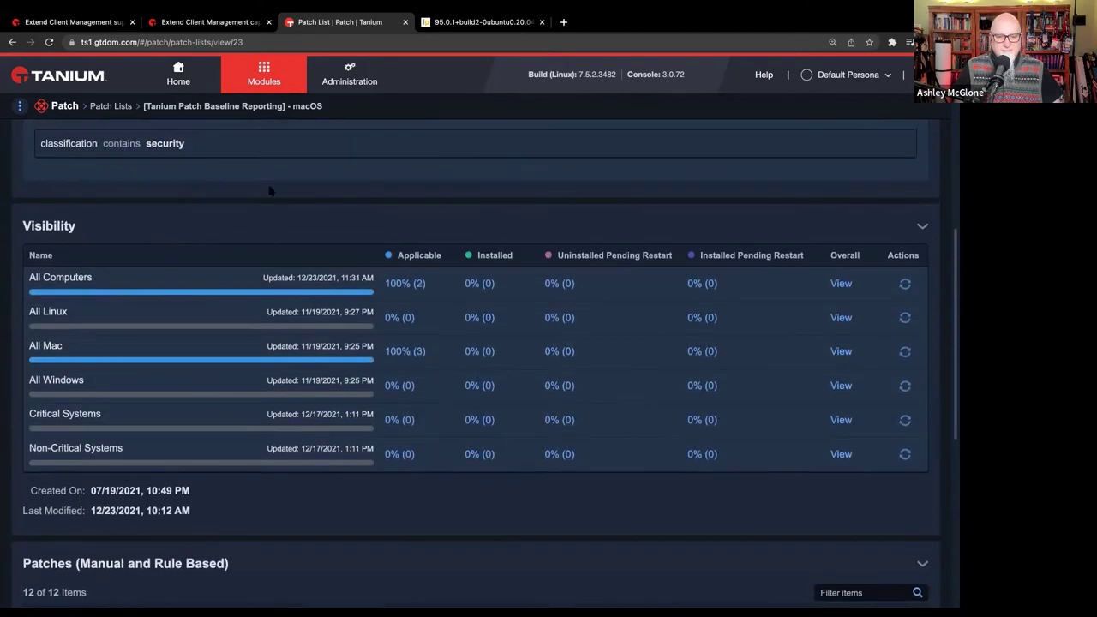
{"action": "triple_click", "coordinate": [180, 144]}
{"action": "scroll", "coordinate": [441, 177], "scroll_direction": "down", "scroll_amount": 5}
{"action": "scroll", "coordinate": [727, 231], "scroll_direction": "up", "scroll_amount": 10}
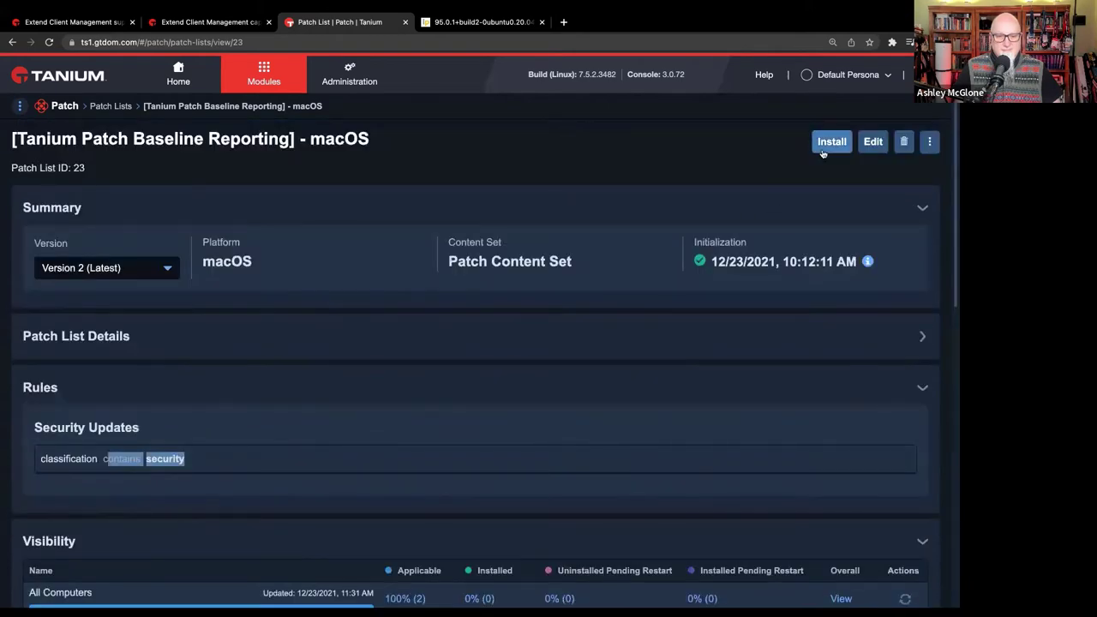
Start an install of the macOS baseline list and target the All Mac computer group
{"action": "left_click", "coordinate": [830, 140]}
{"action": "scroll", "coordinate": [426, 296], "scroll_direction": "down", "scroll_amount": 2}
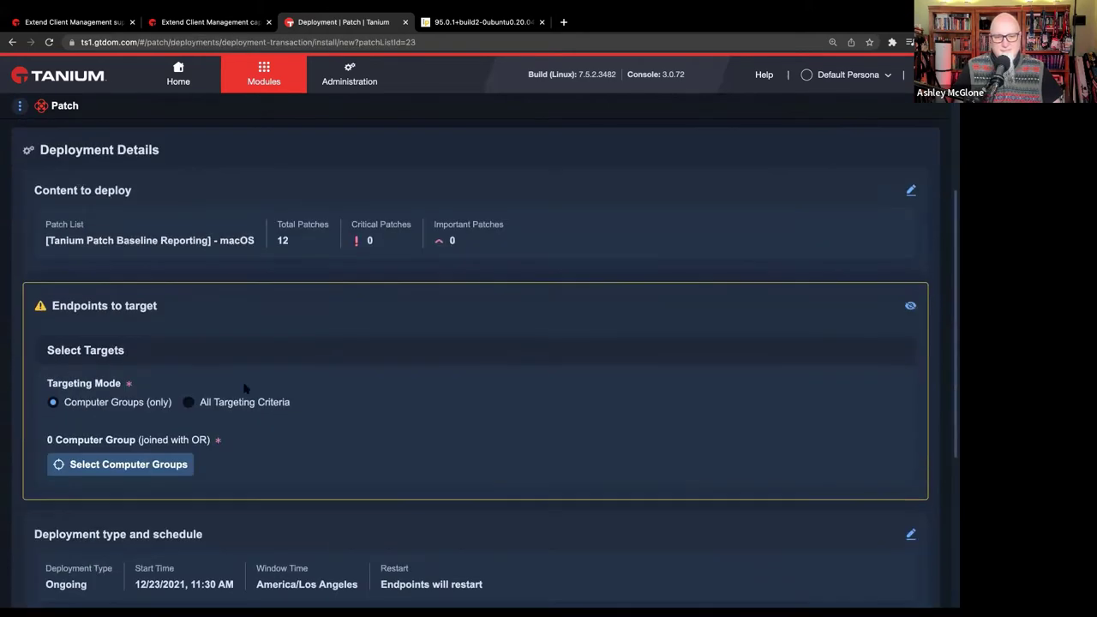
{"action": "left_click", "coordinate": [127, 465]}
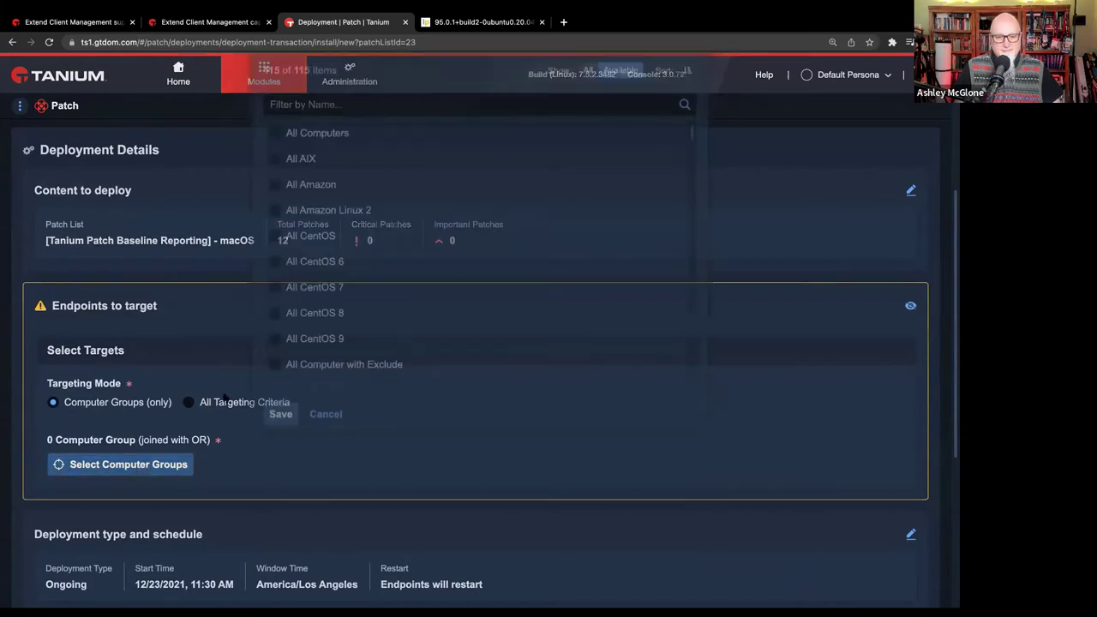
{"action": "type", "text": "m"}
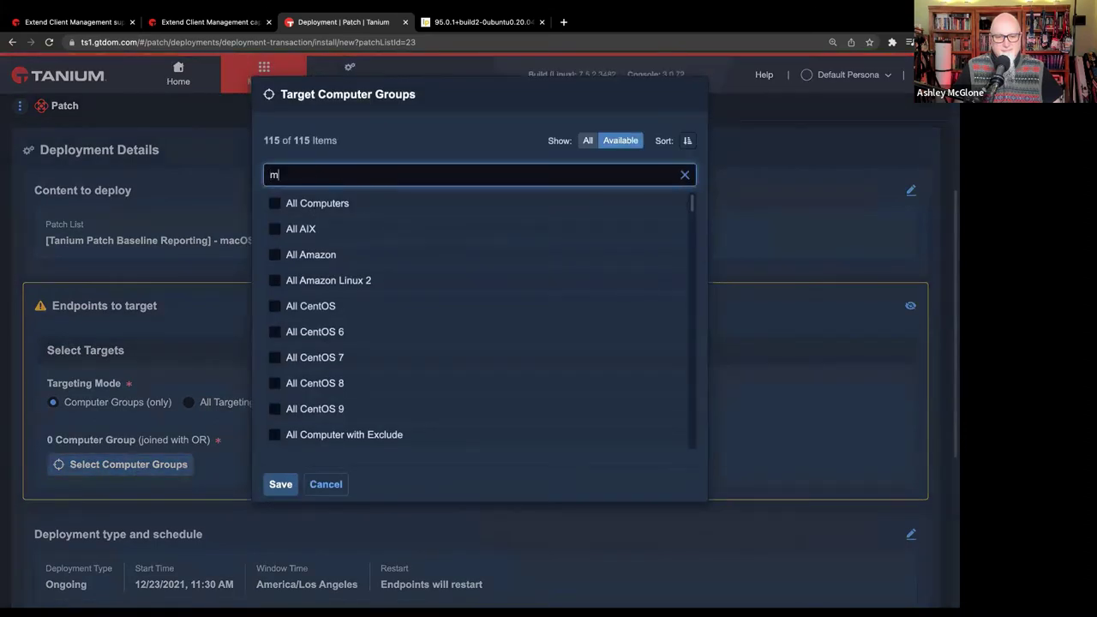
{"action": "type", "text": "a"}
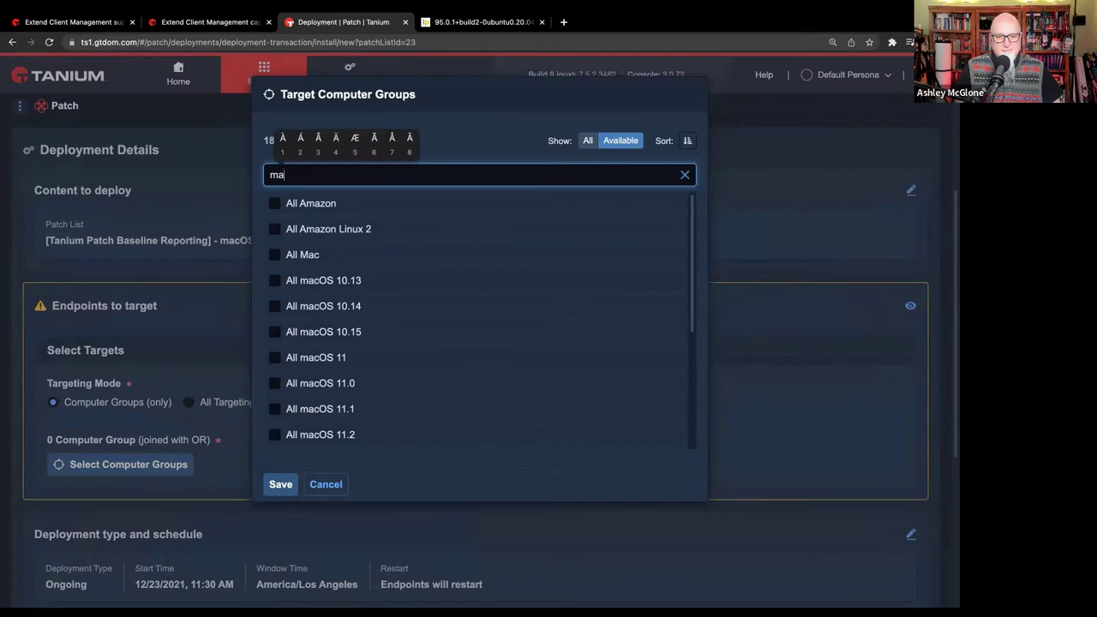
{"action": "type", "text": "C"}
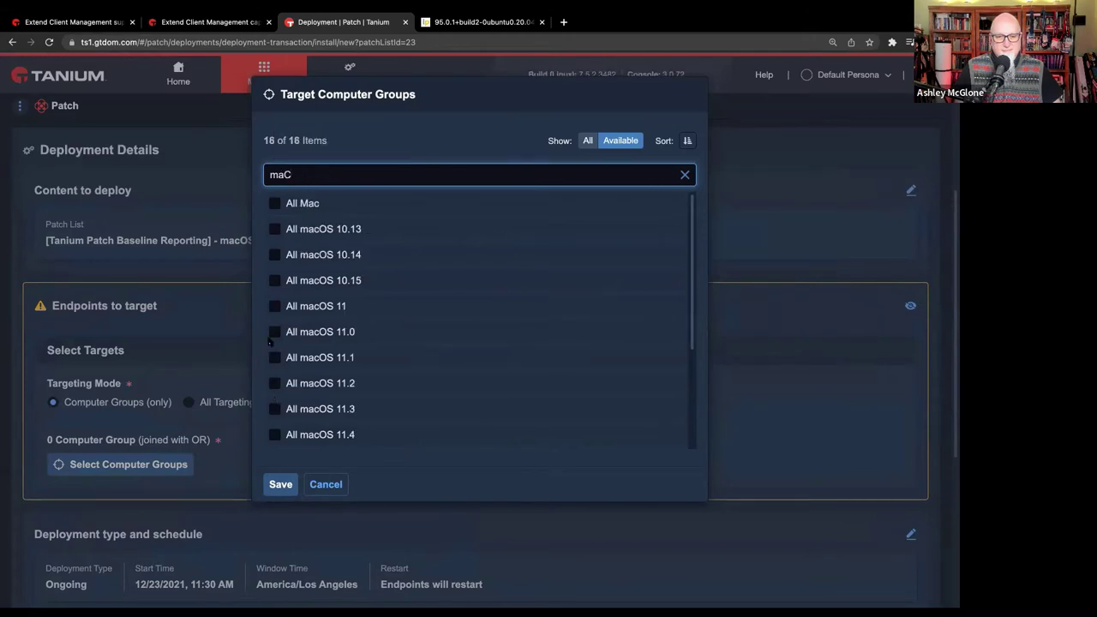
{"action": "left_click", "coordinate": [275, 204]}
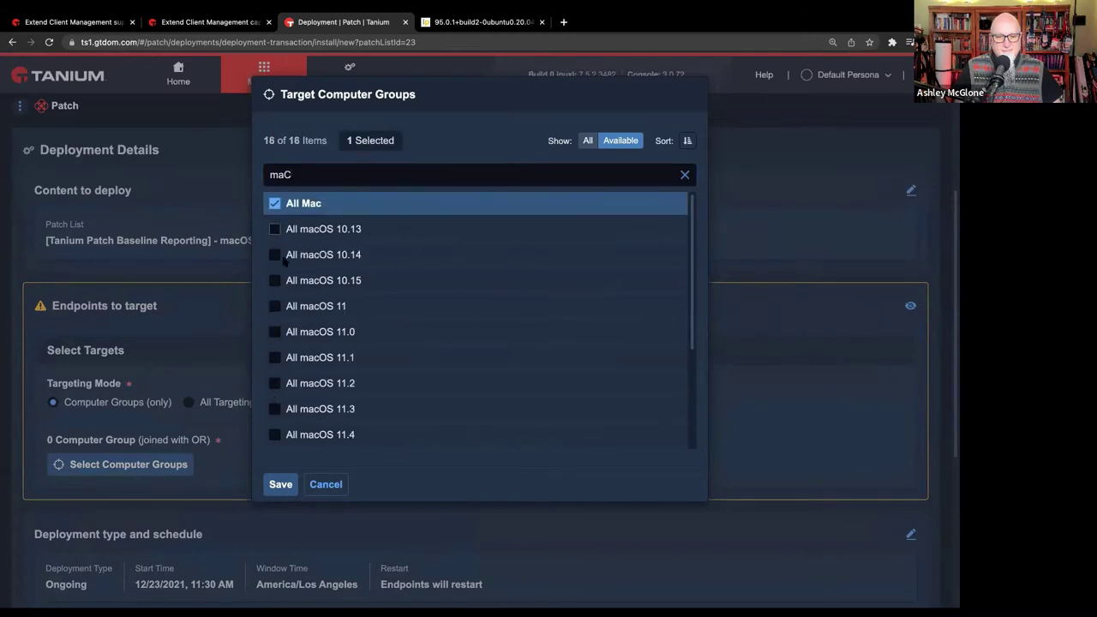
{"action": "left_click", "coordinate": [277, 492]}
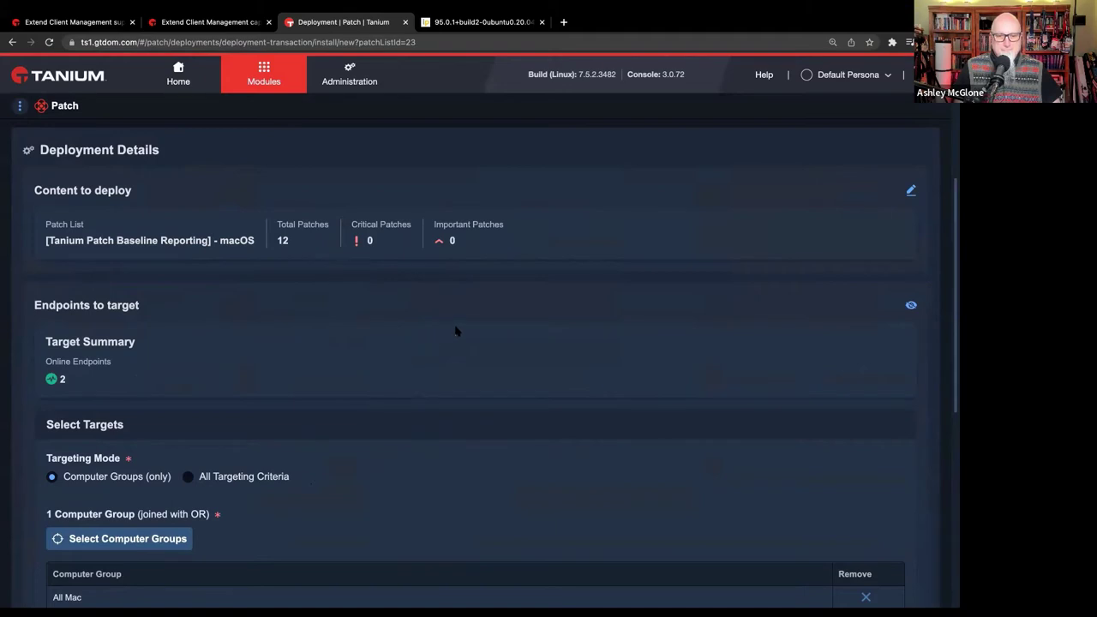
Review the deployment's schedule details on the install form
{"action": "scroll", "coordinate": [488, 317], "scroll_direction": "down", "scroll_amount": 5}
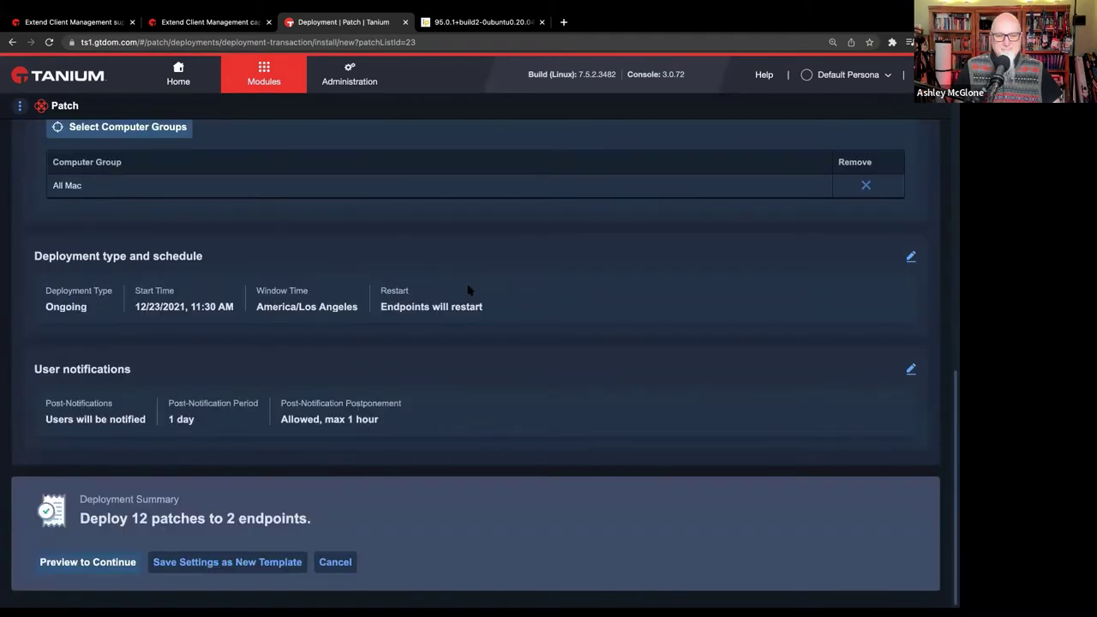
{"action": "left_click_drag", "start_coordinate": [486, 319], "coordinate": [241, 278]}
{"action": "left_click", "coordinate": [493, 259]}
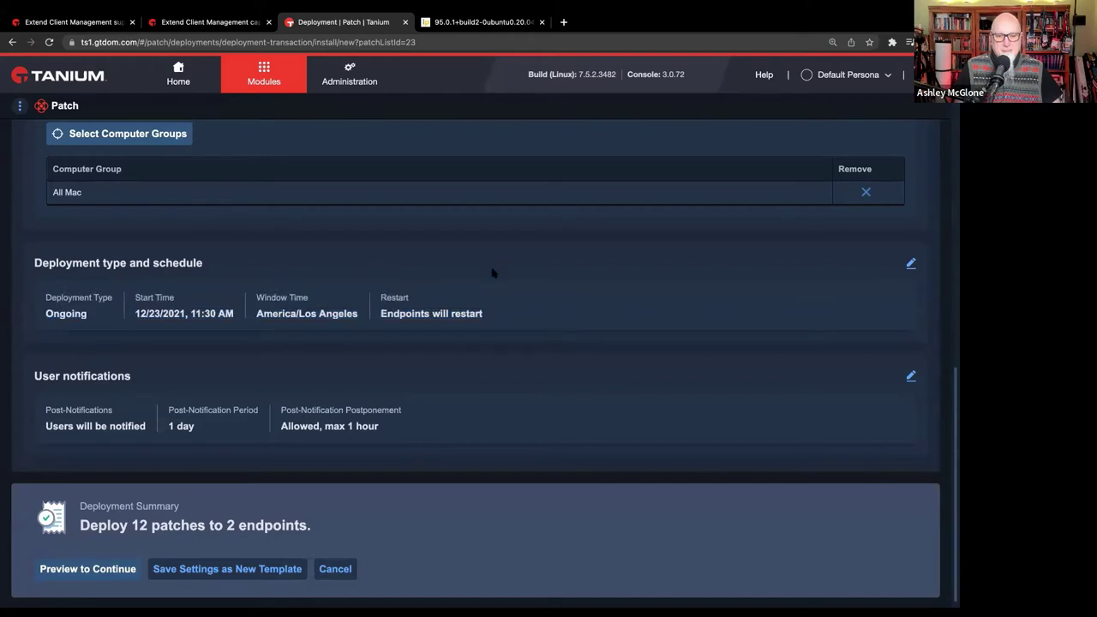
{"action": "scroll", "coordinate": [519, 306], "scroll_direction": "up", "scroll_amount": 3}
{"action": "scroll", "coordinate": [390, 300], "scroll_direction": "up", "scroll_amount": 4}
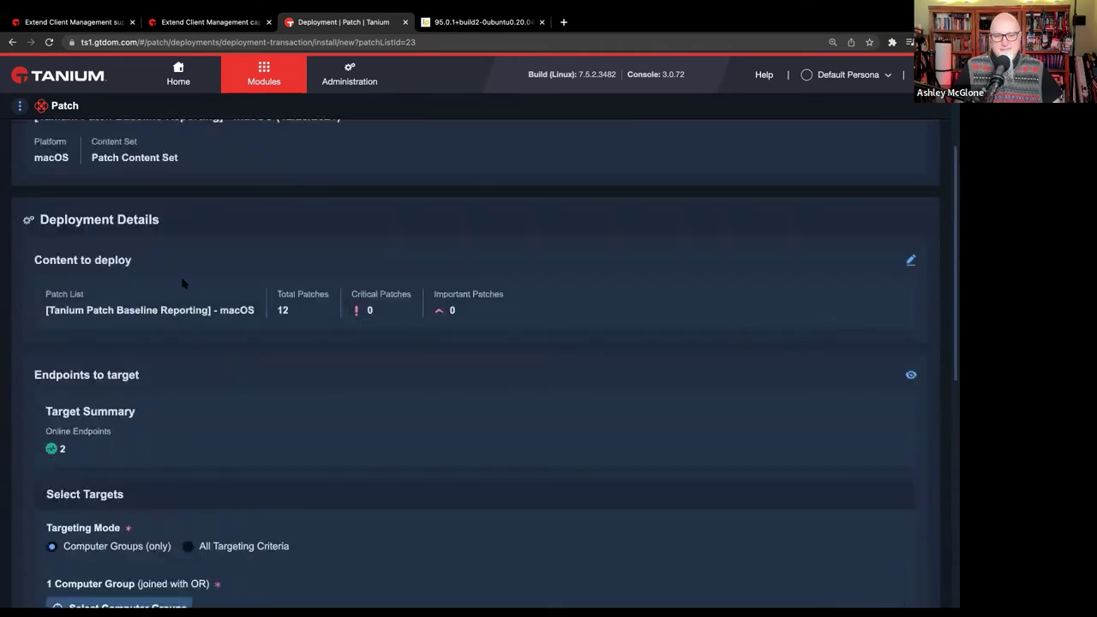
{"action": "scroll", "coordinate": [265, 397], "scroll_direction": "down", "scroll_amount": 4}
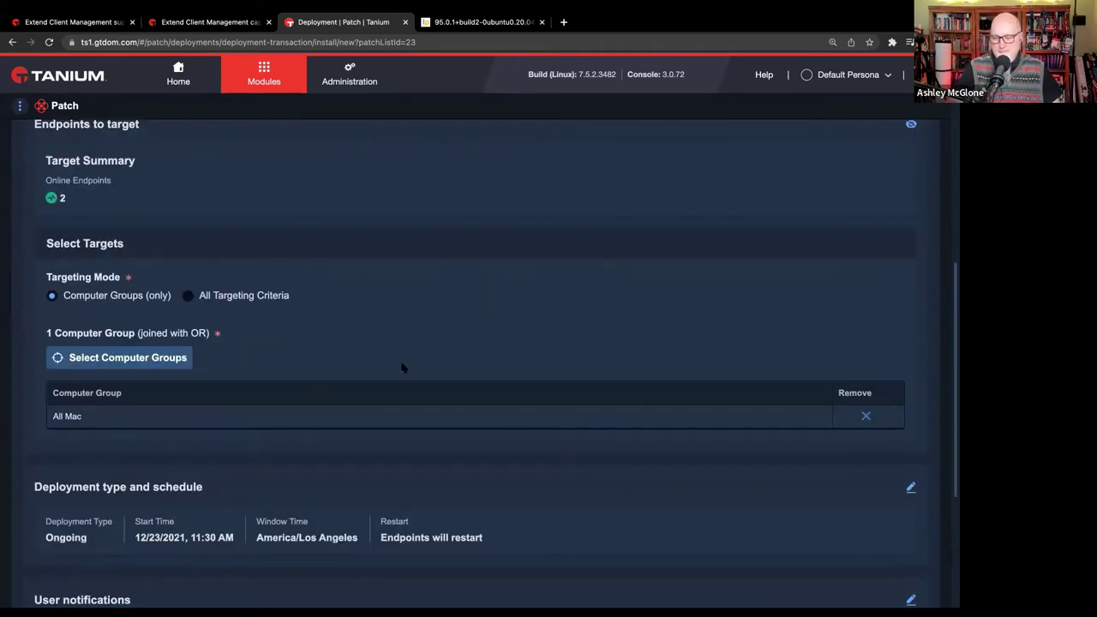
{"action": "scroll", "coordinate": [402, 368], "scroll_direction": "down", "scroll_amount": 4}
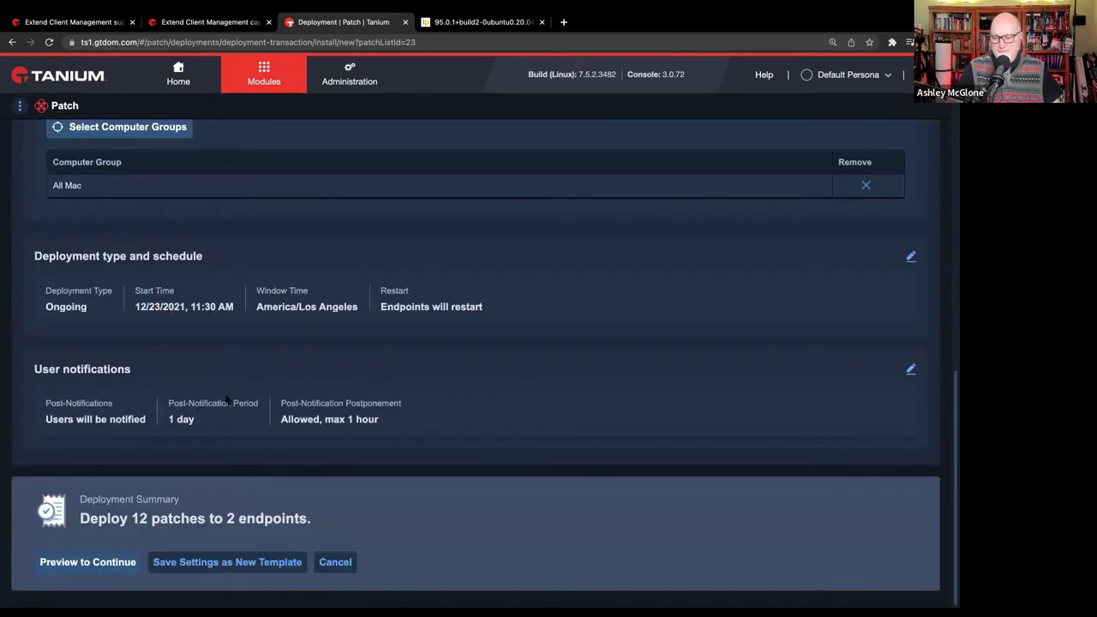
Preview the 12-patch deployment to 2 endpoints, then cancel it without deploying
{"action": "left_click", "coordinate": [92, 563]}
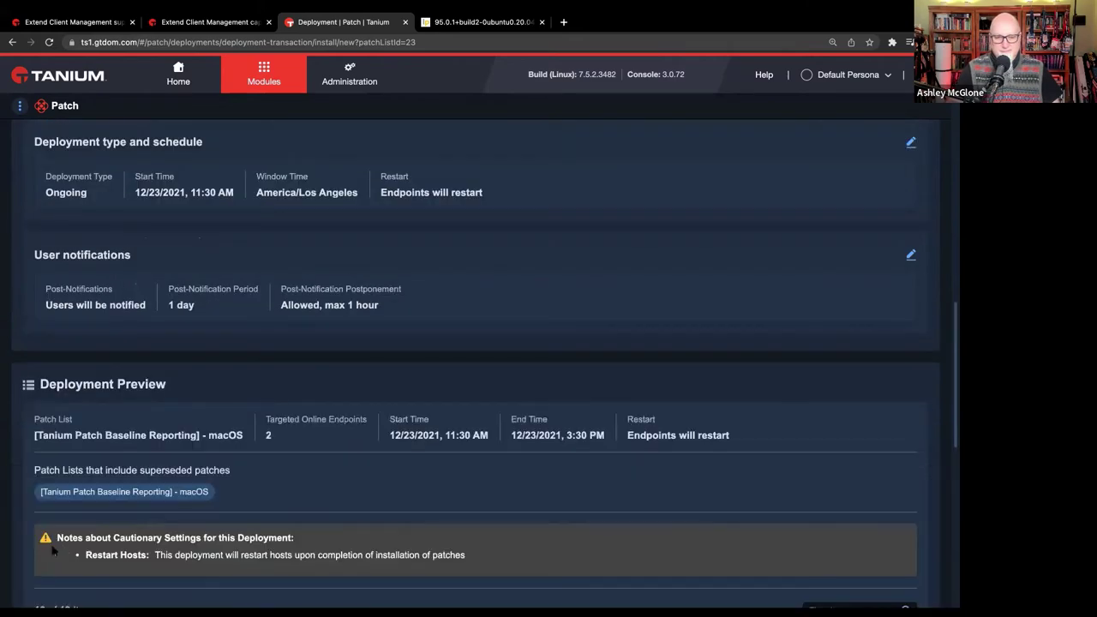
{"action": "scroll", "coordinate": [296, 490], "scroll_direction": "down", "scroll_amount": 5}
{"action": "scroll", "coordinate": [204, 347], "scroll_direction": "down", "scroll_amount": 5}
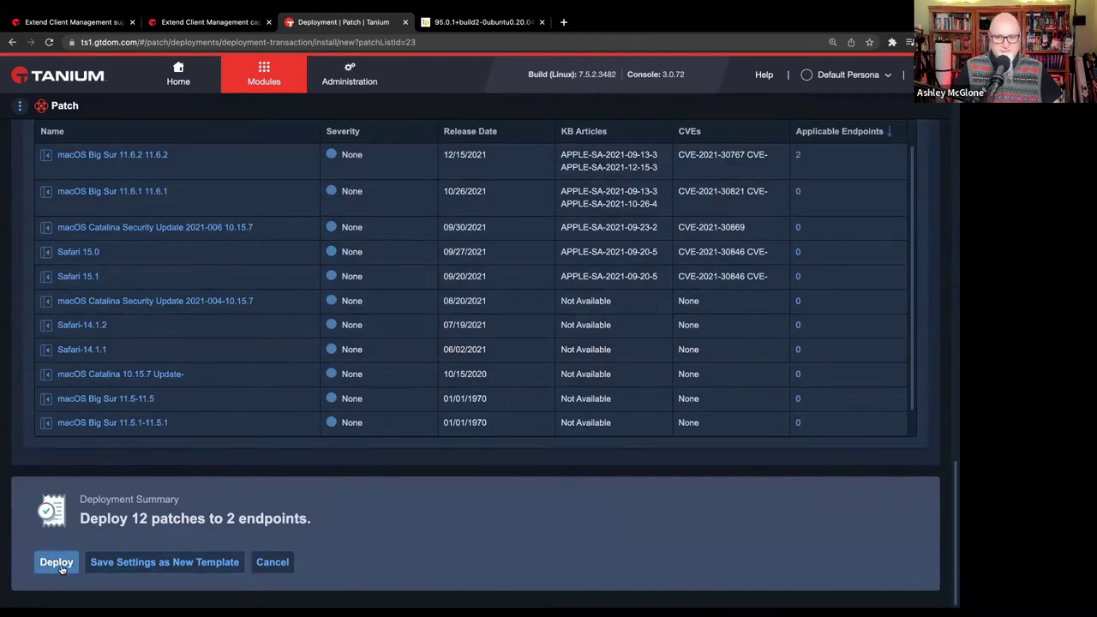
{"action": "left_click", "coordinate": [272, 564]}
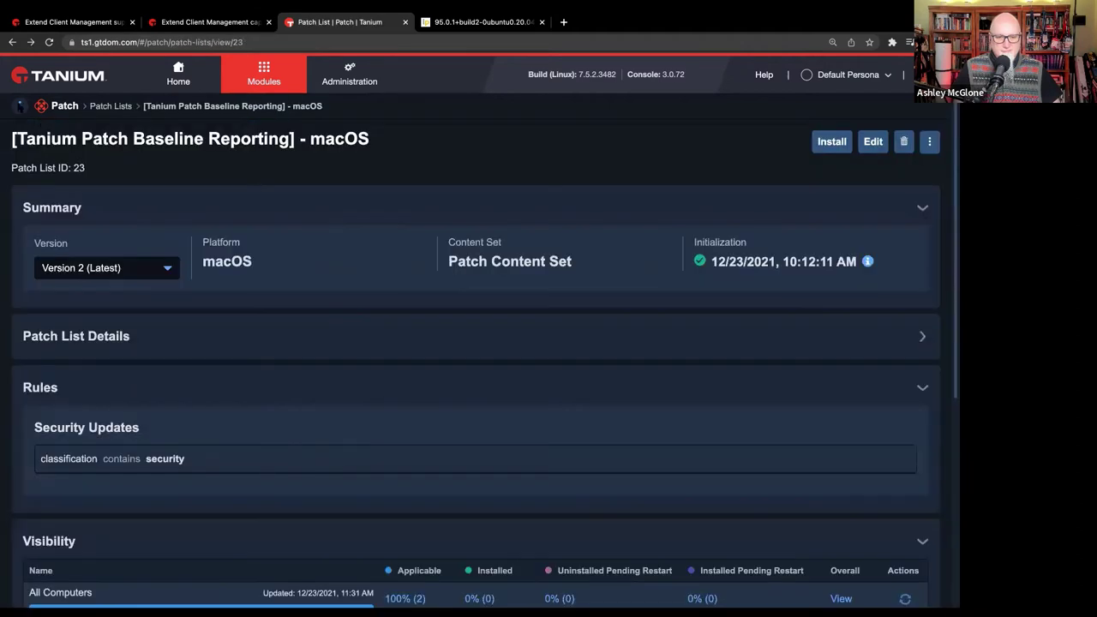
Go to the Deployments page and bring up the Create Deployment choices
{"action": "left_click", "coordinate": [19, 106]}
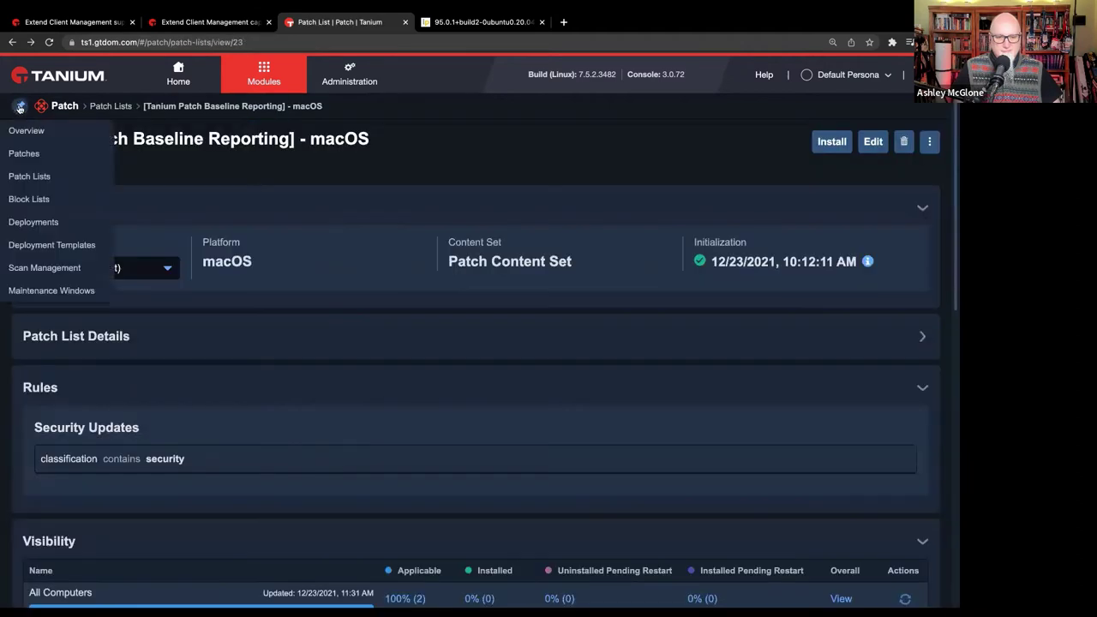
{"action": "left_click", "coordinate": [29, 224]}
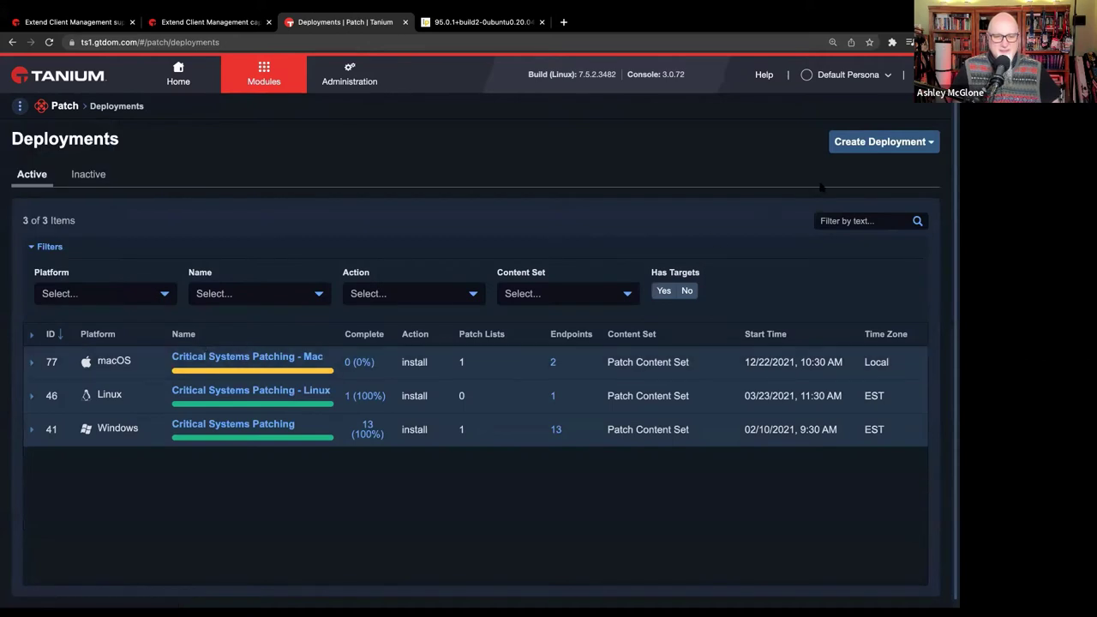
{"action": "left_click", "coordinate": [890, 142]}
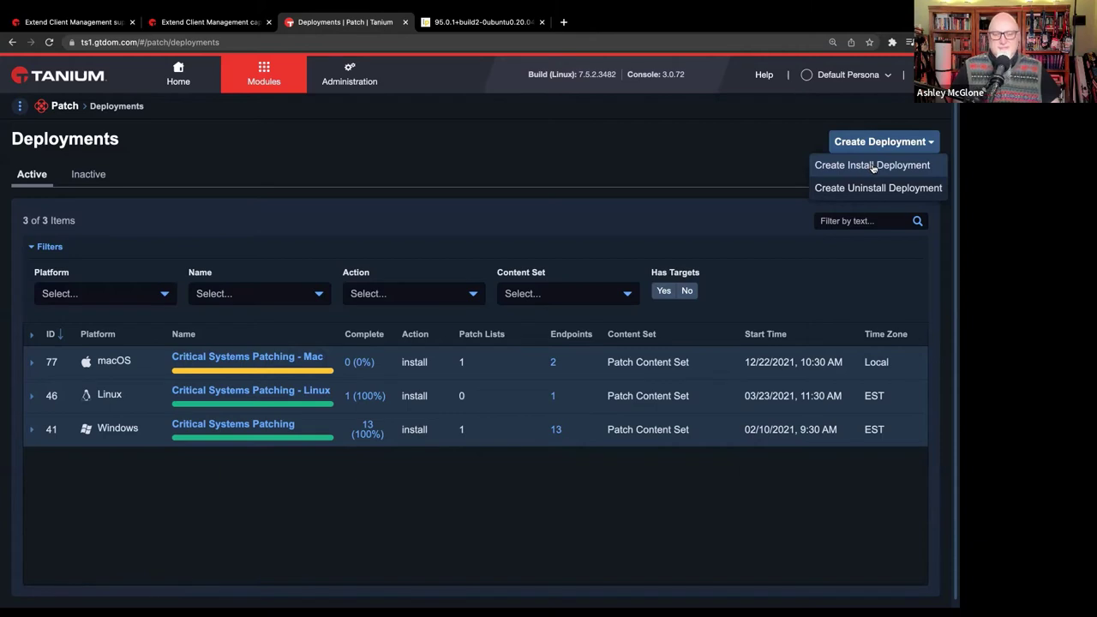
Start a new install deployment and scroll through its targets, schedule and notification sections
{"action": "left_click", "coordinate": [873, 167]}
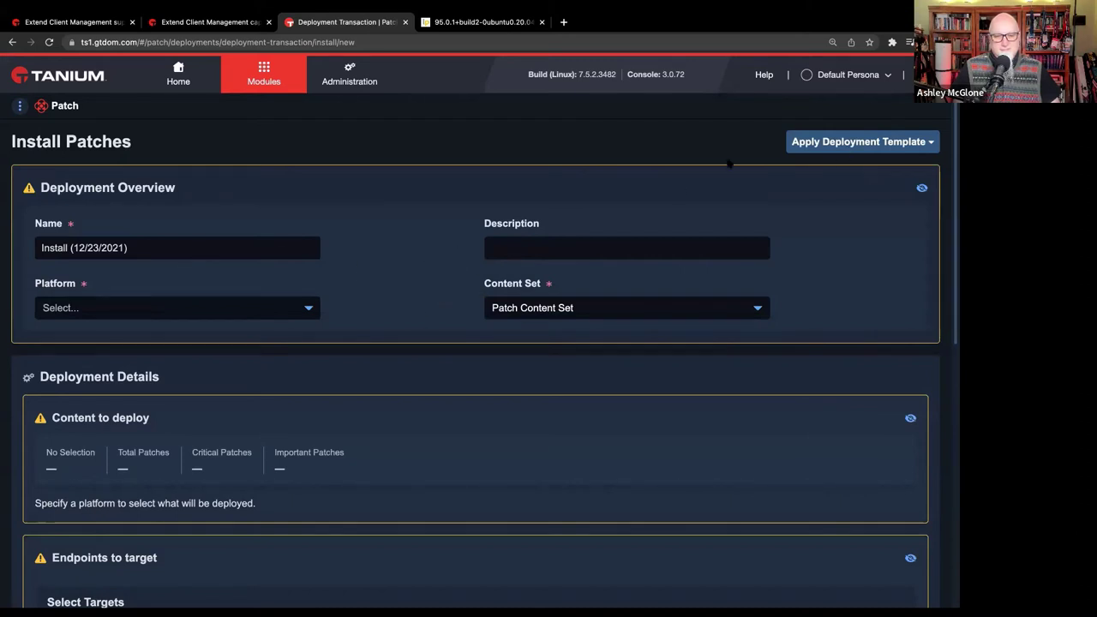
{"action": "scroll", "coordinate": [822, 235], "scroll_direction": "down", "scroll_amount": 5}
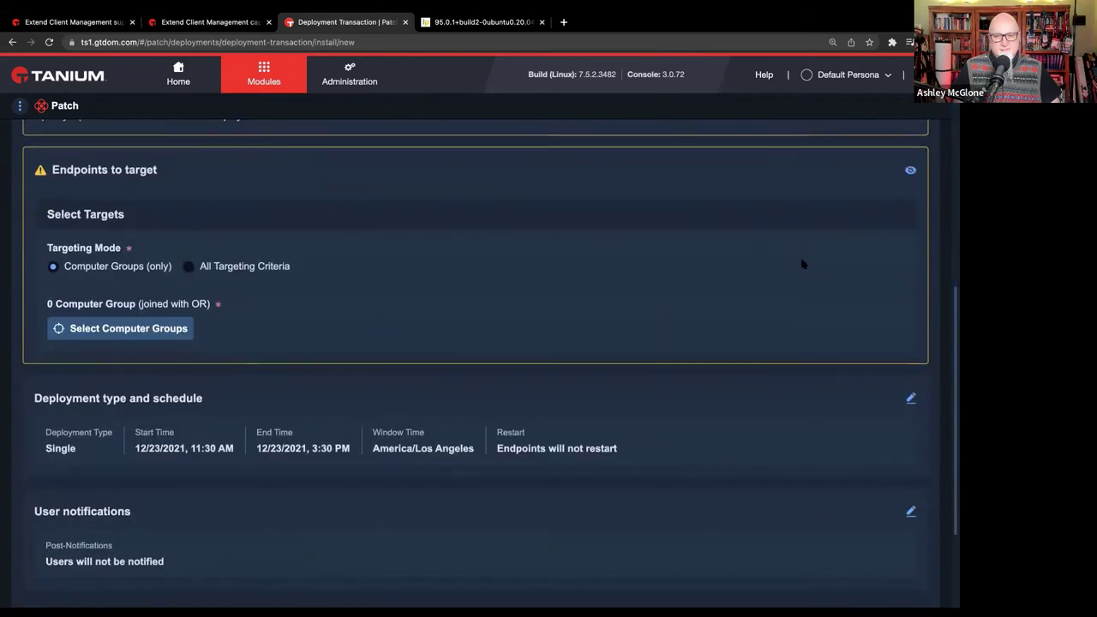
{"action": "scroll", "coordinate": [583, 313], "scroll_direction": "up", "scroll_amount": 2}
{"action": "scroll", "coordinate": [410, 382], "scroll_direction": "up", "scroll_amount": 3}
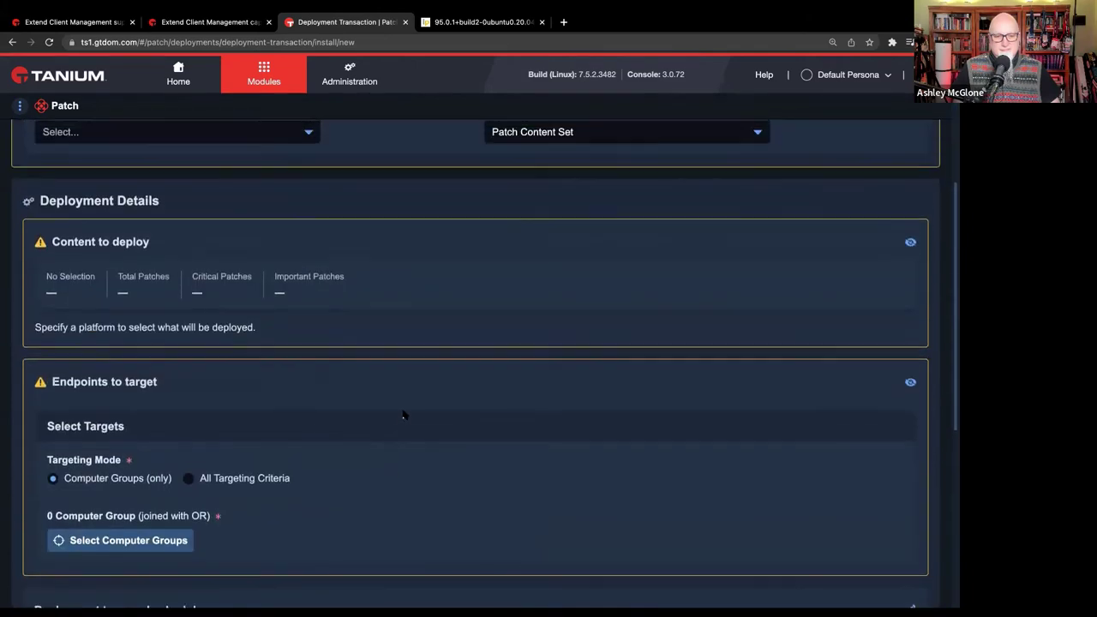
{"action": "left_click", "coordinate": [18, 105]}
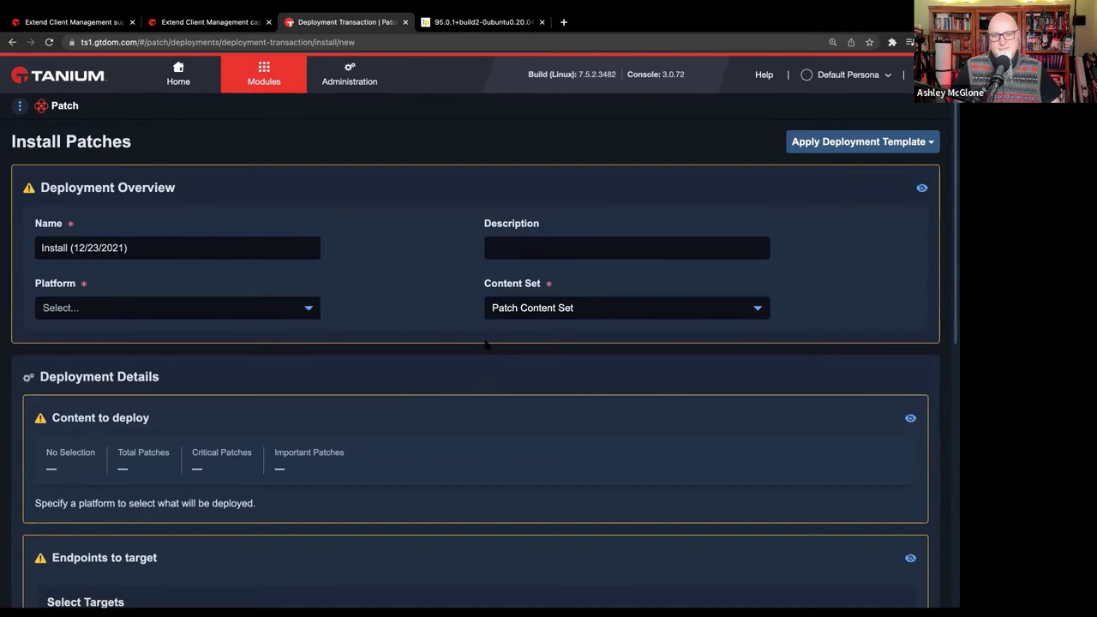
{"action": "scroll", "coordinate": [521, 387], "scroll_direction": "down", "scroll_amount": 2}
{"action": "scroll", "coordinate": [355, 386], "scroll_direction": "down", "scroll_amount": 8}
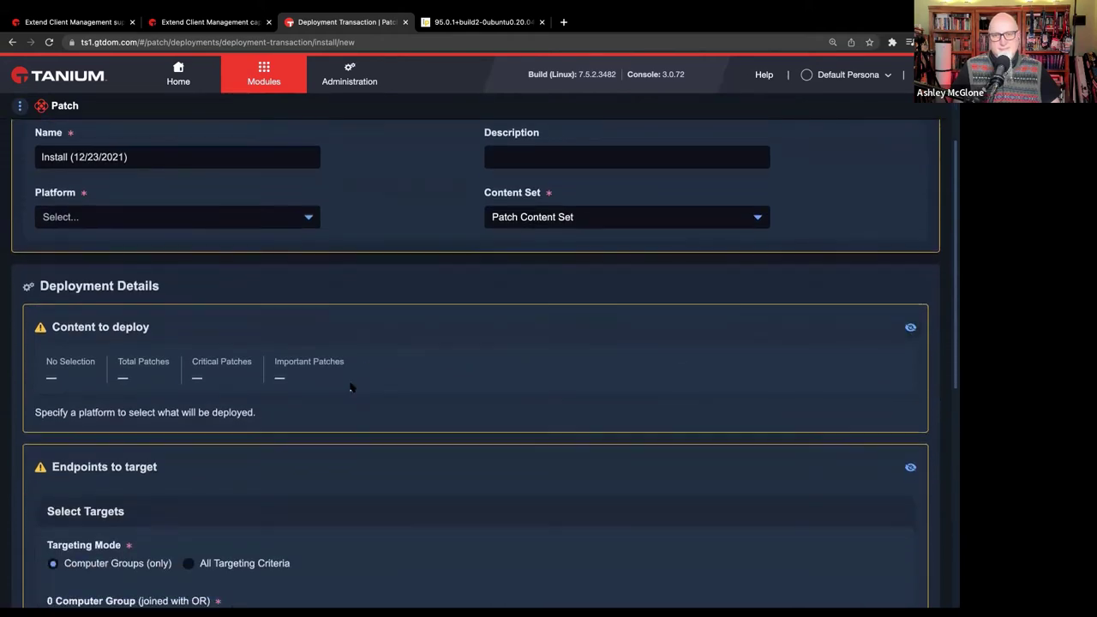
{"action": "scroll", "coordinate": [430, 340], "scroll_direction": "up", "scroll_amount": 5}
{"action": "scroll", "coordinate": [411, 313], "scroll_direction": "up", "scroll_amount": 4}
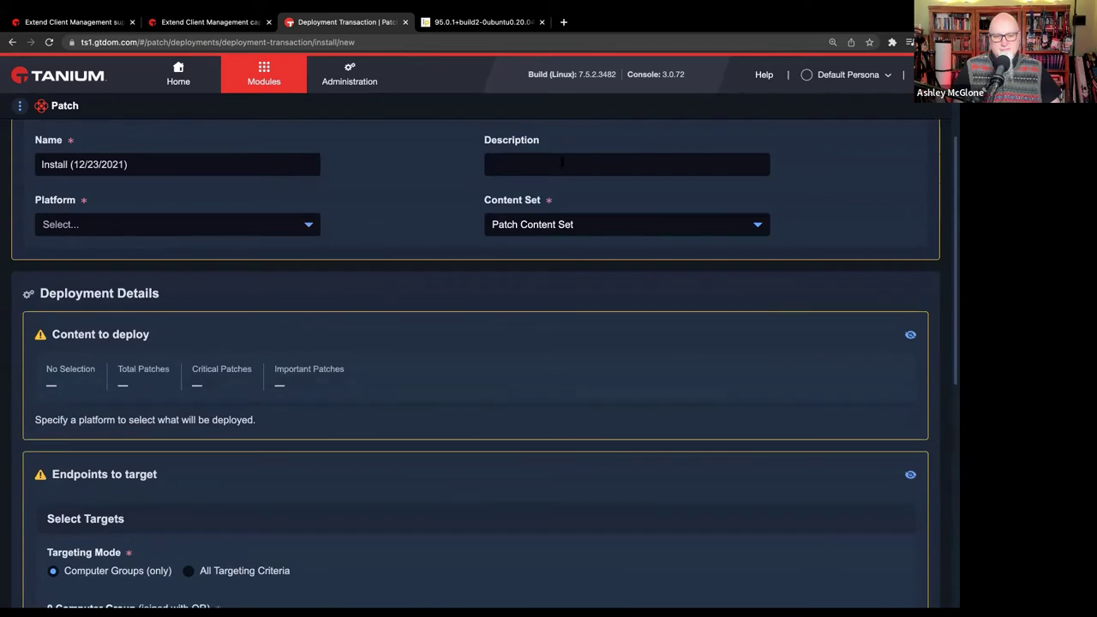
Set the deployment platform to macOS and add the Mac - All Patches list (15 patches)
{"action": "left_click", "coordinate": [514, 164]}
{"action": "left_click", "coordinate": [206, 225]}
{"action": "left_click", "coordinate": [130, 273]}
{"action": "left_click", "coordinate": [101, 469]}
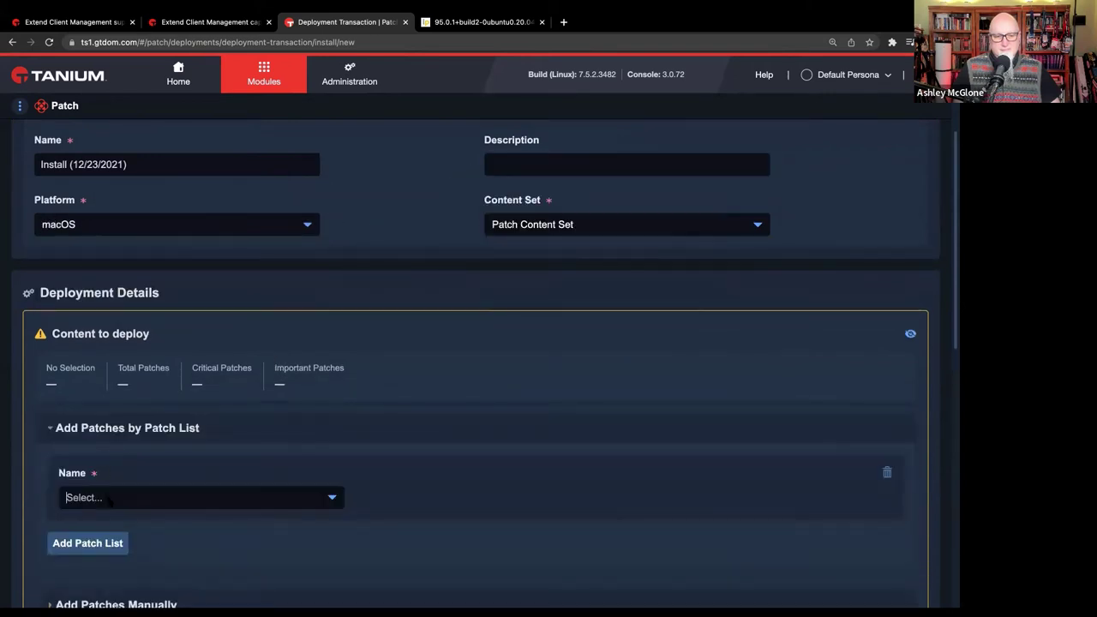
{"action": "left_click", "coordinate": [103, 497]}
{"action": "left_click", "coordinate": [103, 547]}
{"action": "scroll", "coordinate": [221, 478], "scroll_direction": "down", "scroll_amount": 7}
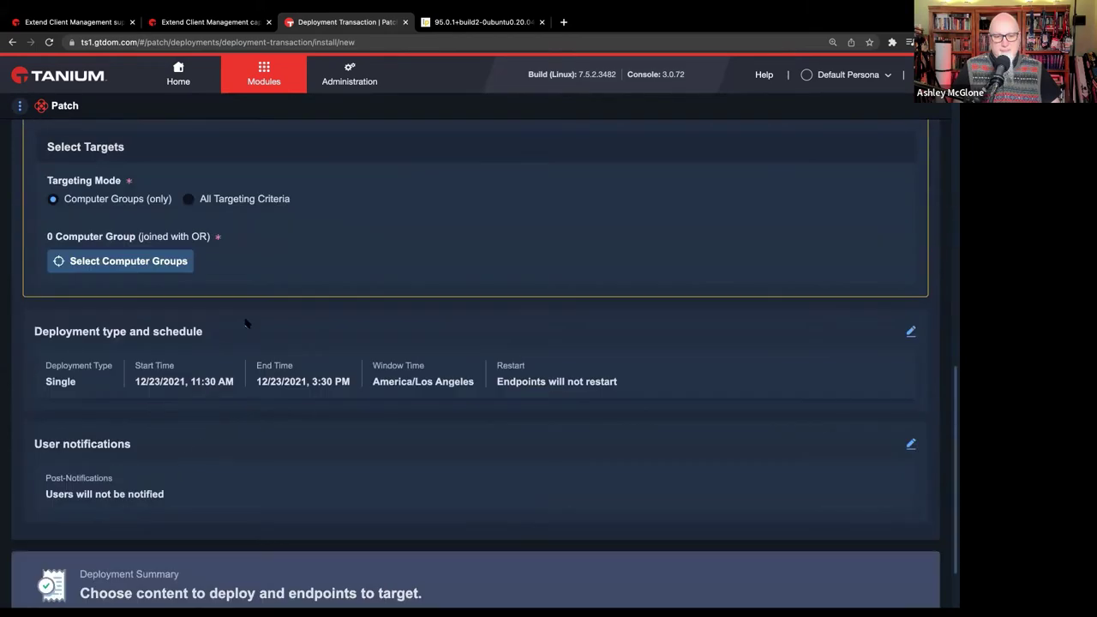
{"action": "scroll", "coordinate": [245, 318], "scroll_direction": "up", "scroll_amount": 10}
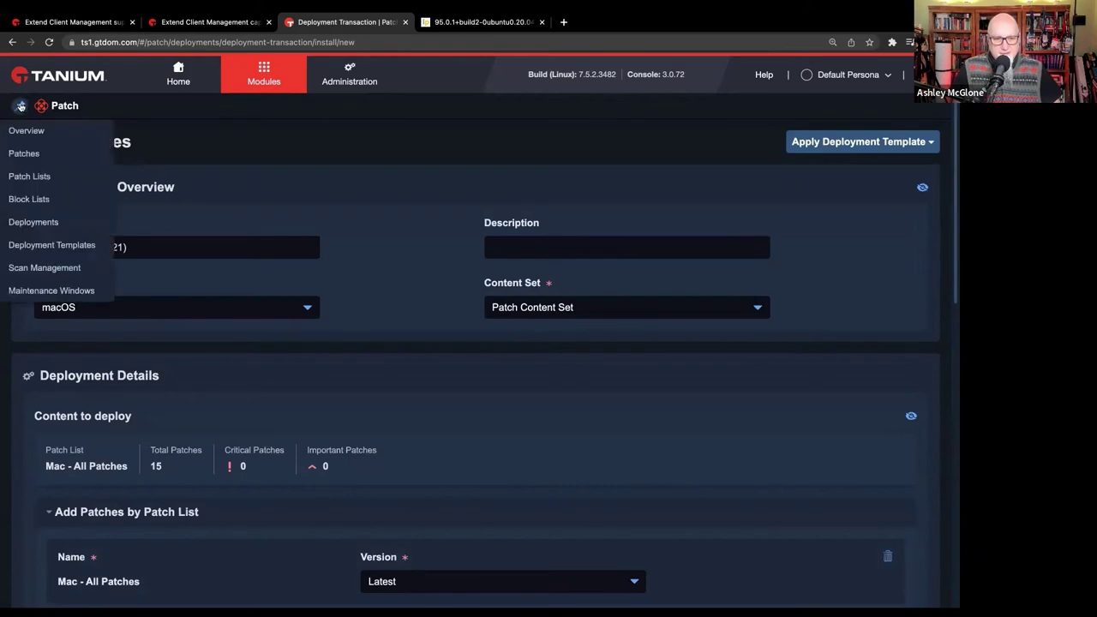
{"action": "scroll", "coordinate": [332, 289], "scroll_direction": "down", "scroll_amount": 10}
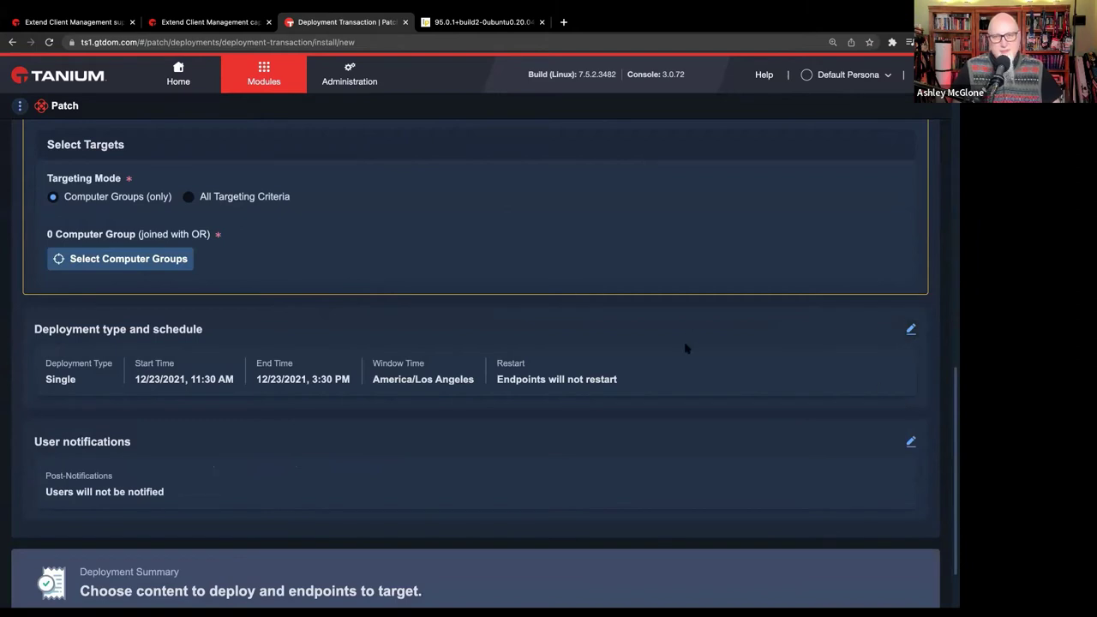
Set endpoints to restart after patching and notify users with an 8-hour notification period
{"action": "left_click", "coordinate": [911, 330]}
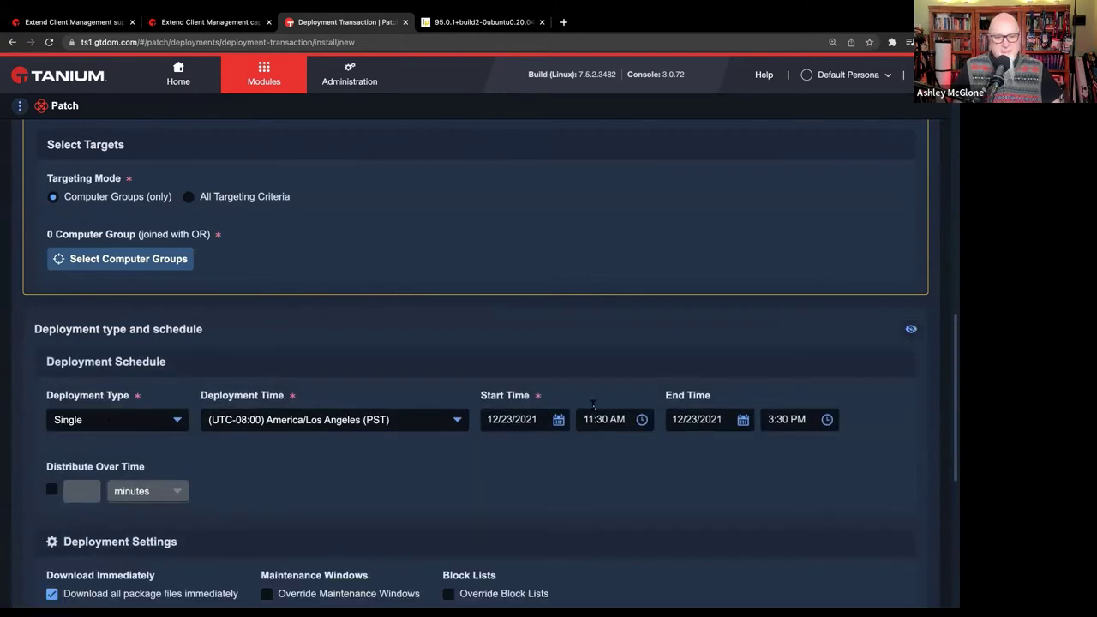
{"action": "scroll", "coordinate": [318, 436], "scroll_direction": "down", "scroll_amount": 3}
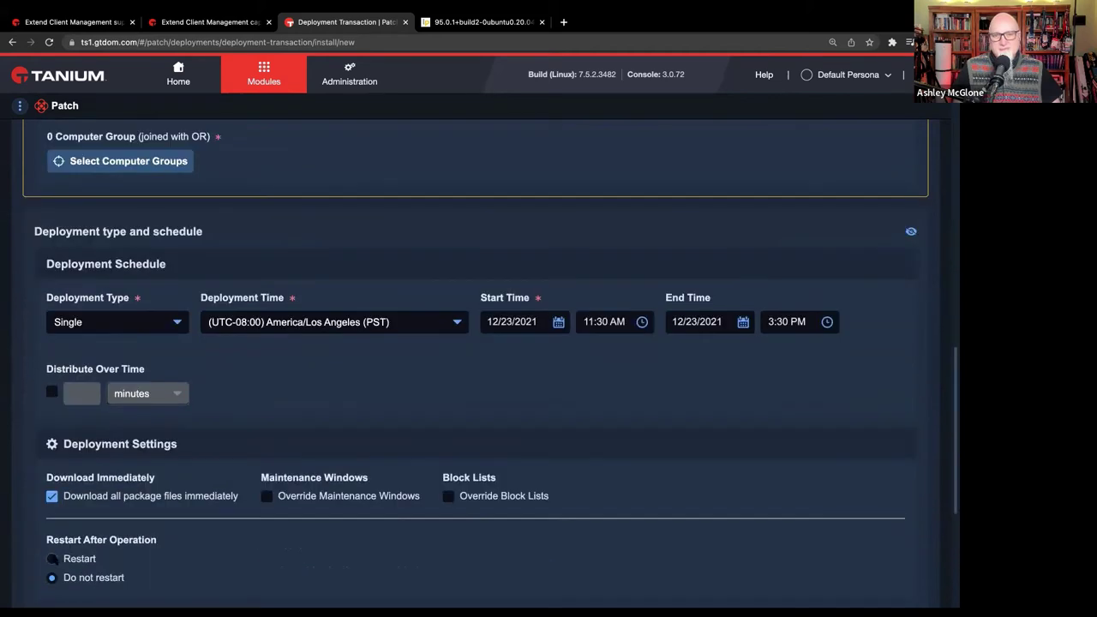
{"action": "scroll", "coordinate": [261, 427], "scroll_direction": "down", "scroll_amount": 5}
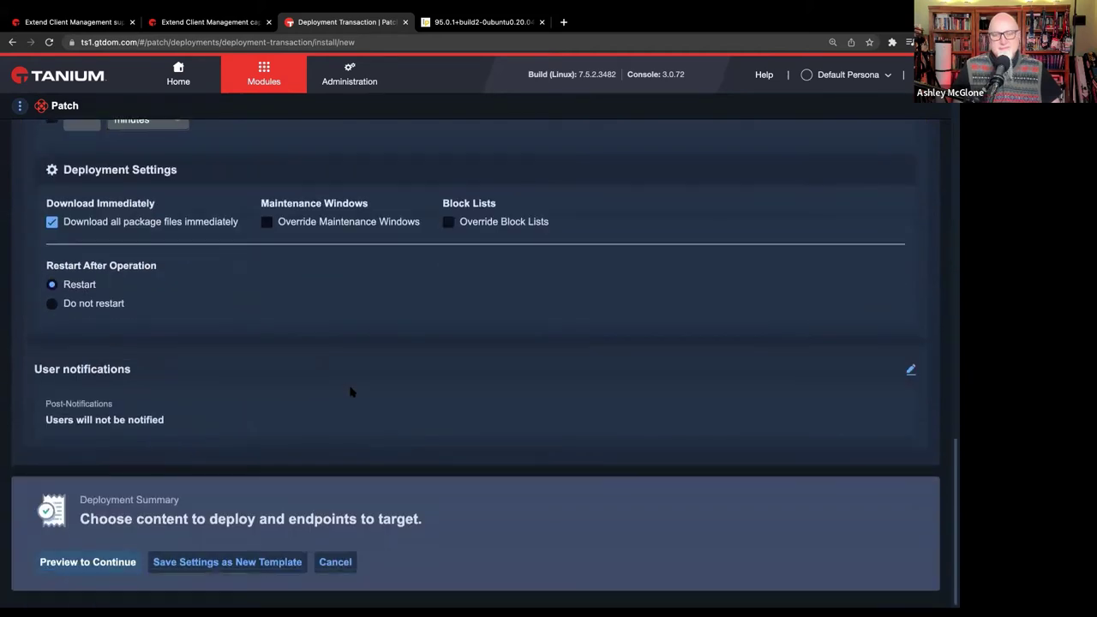
{"action": "left_click", "coordinate": [912, 370]}
{"action": "scroll", "coordinate": [412, 331], "scroll_direction": "down", "scroll_amount": 1}
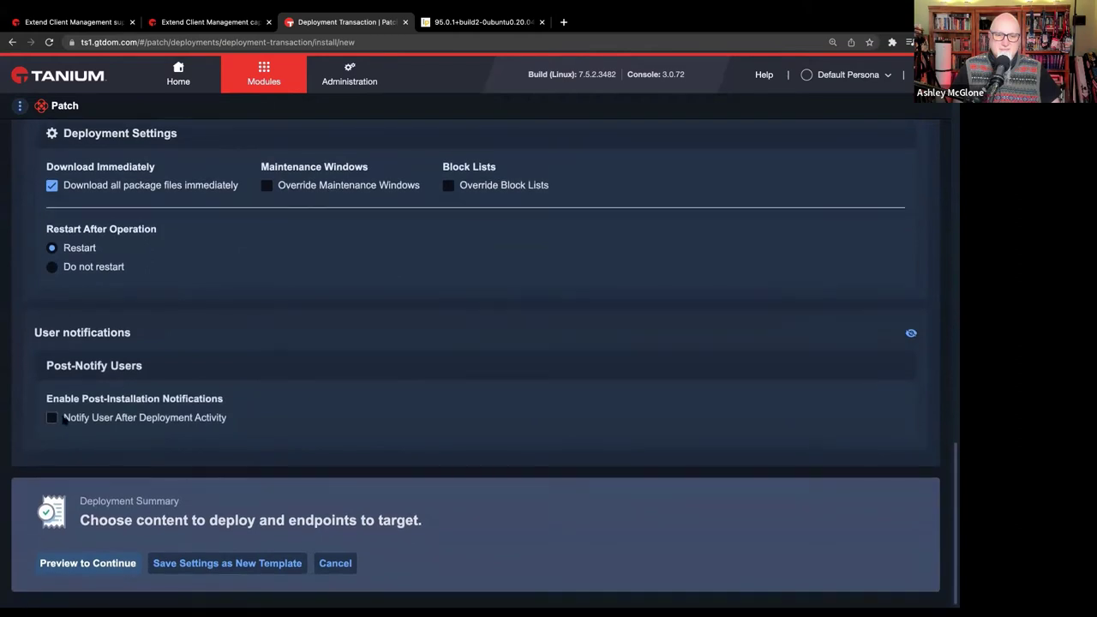
{"action": "left_click", "coordinate": [51, 417]}
{"action": "scroll", "coordinate": [172, 368], "scroll_direction": "down", "scroll_amount": 1}
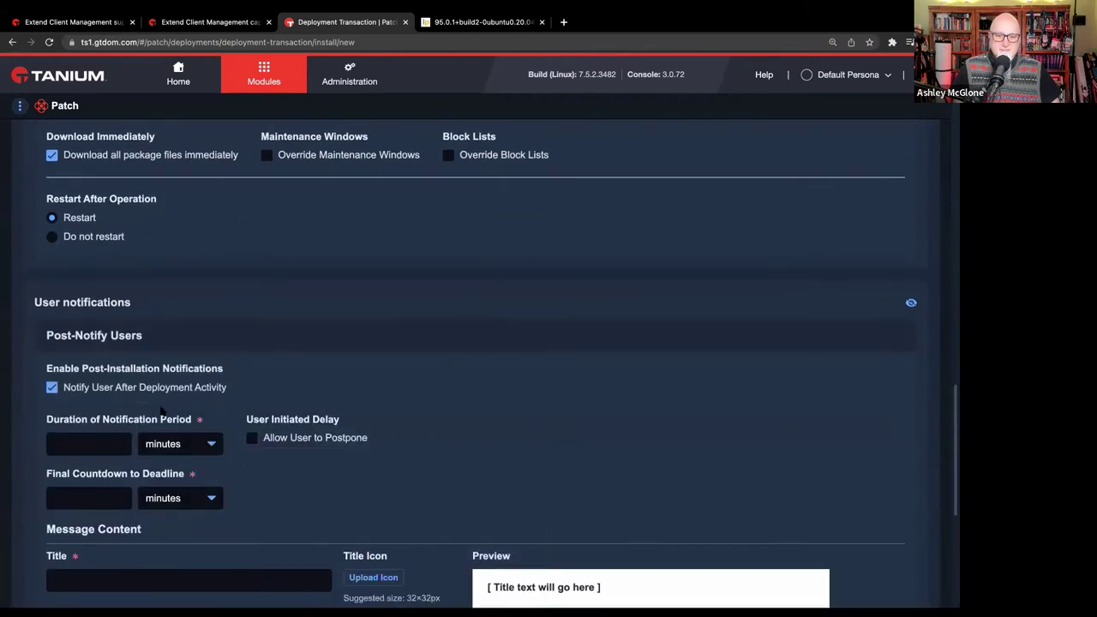
{"action": "left_click", "coordinate": [94, 443]}
{"action": "type", "text": "8"}
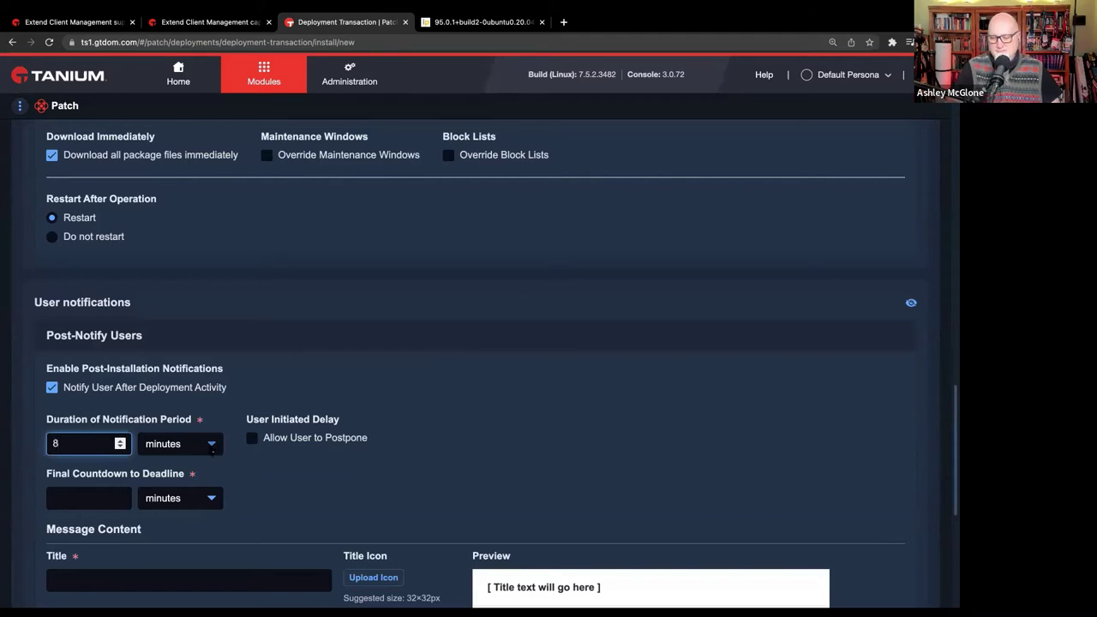
{"action": "left_click", "coordinate": [212, 444]}
{"action": "left_click", "coordinate": [158, 492]}
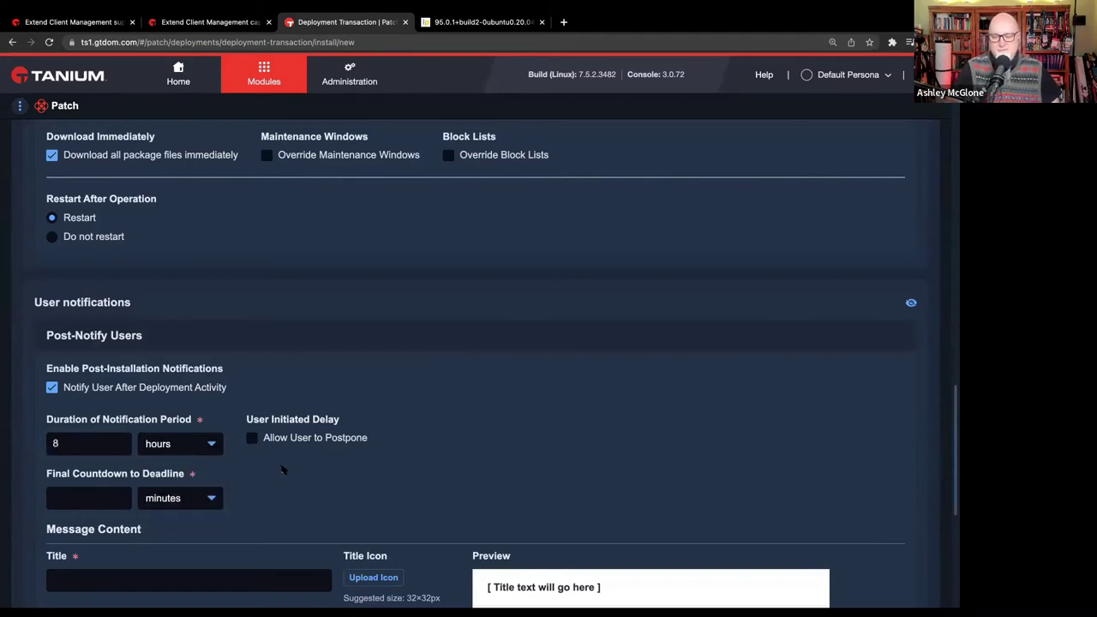
Allow users to postpone the reboot by 15 minutes, 60 minutes or 4 hours
{"action": "left_click", "coordinate": [252, 439]}
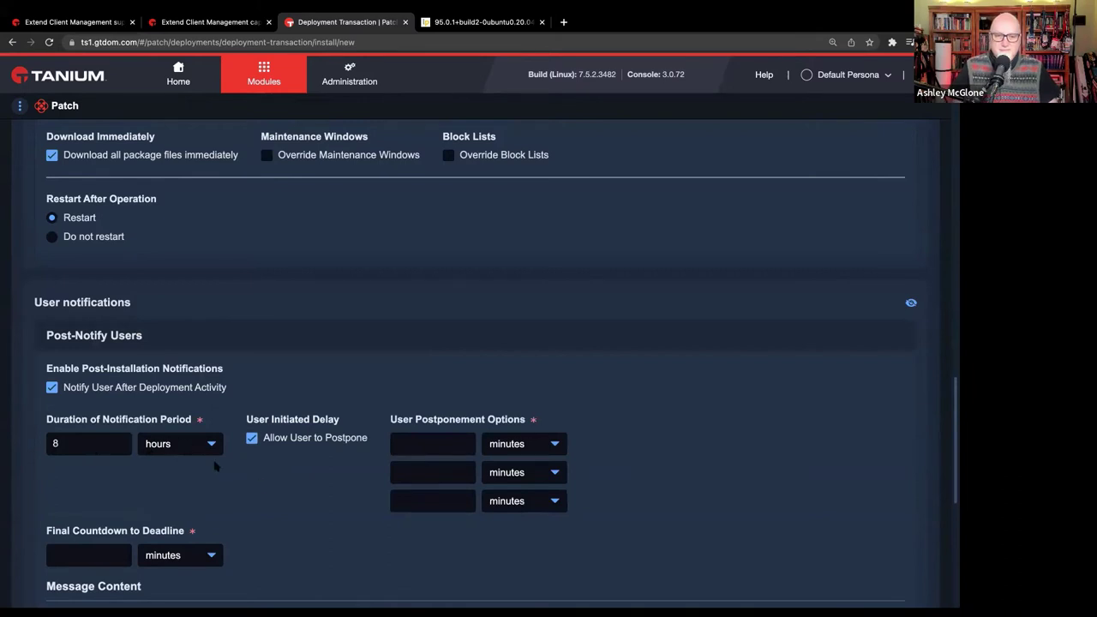
{"action": "scroll", "coordinate": [288, 477], "scroll_direction": "down", "scroll_amount": 1}
{"action": "left_click", "coordinate": [422, 435]}
{"action": "type", "text": "15"}
{"action": "left_click", "coordinate": [429, 468]}
{"action": "type", "text": "60"}
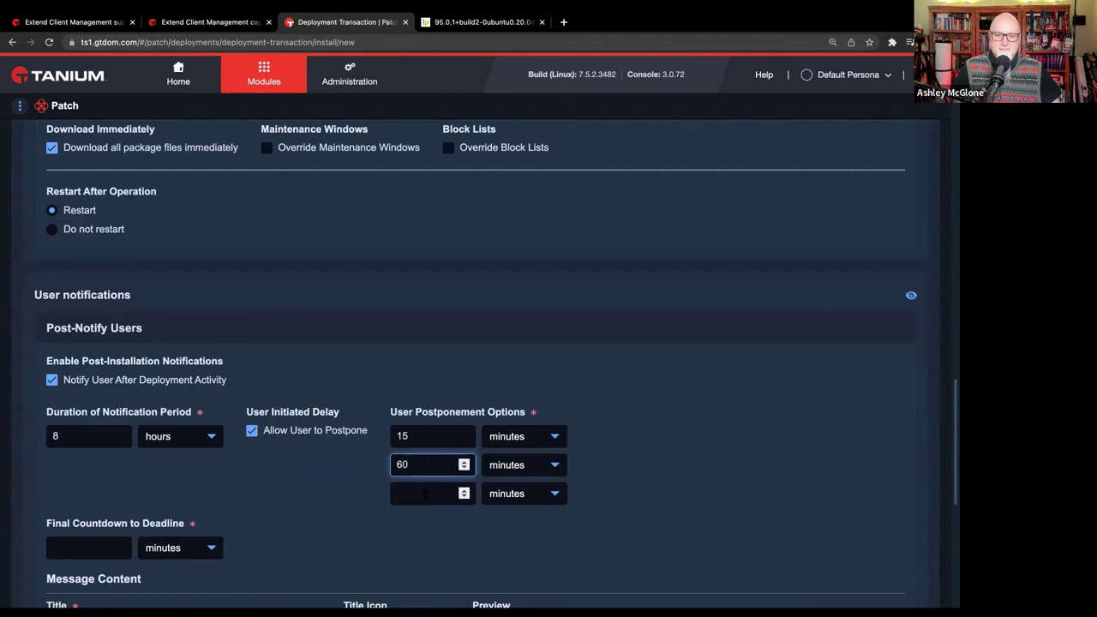
{"action": "left_click", "coordinate": [425, 494]}
{"action": "left_click", "coordinate": [523, 494]}
{"action": "left_click", "coordinate": [506, 541]}
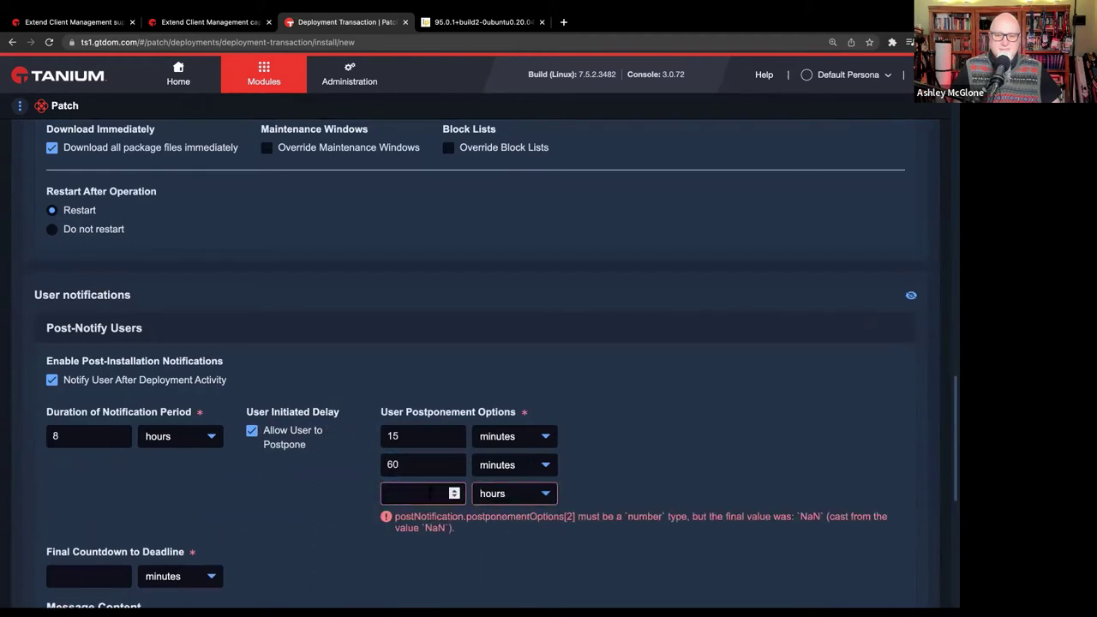
{"action": "left_click", "coordinate": [430, 494]}
{"action": "left_click", "coordinate": [669, 451]}
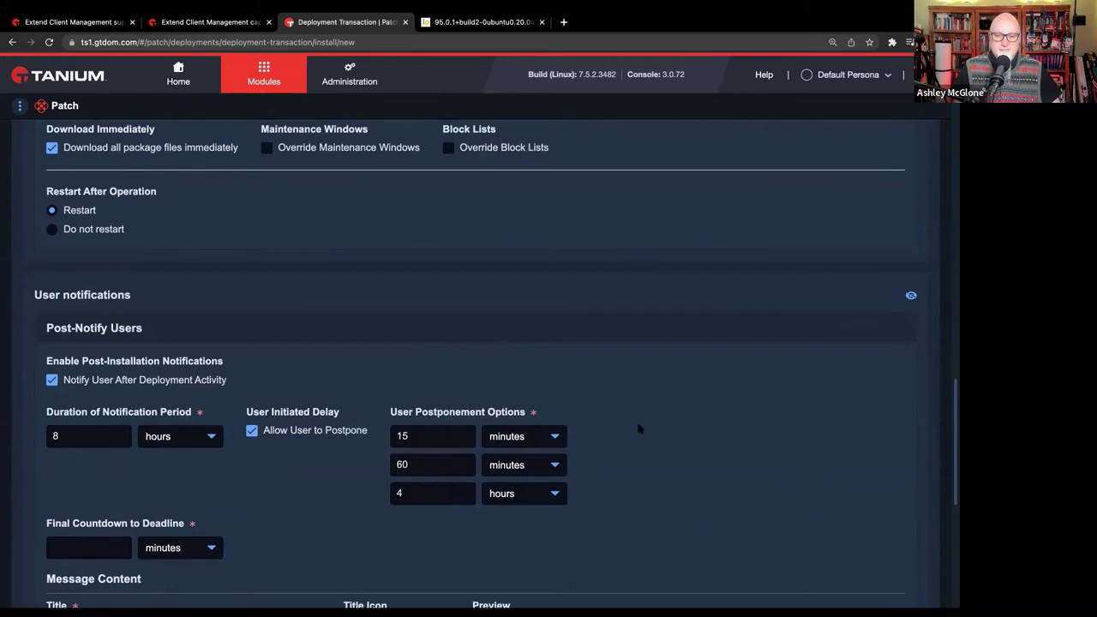
Set the final countdown to deadline to 10 minutes
{"action": "scroll", "coordinate": [690, 433], "scroll_direction": "down", "scroll_amount": 1}
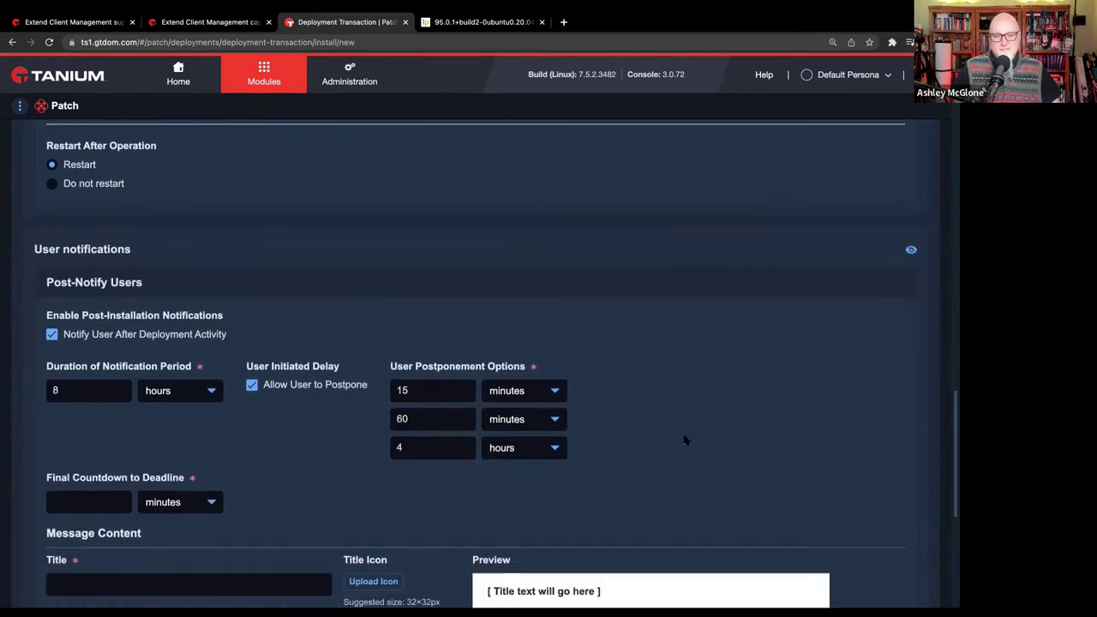
{"action": "scroll", "coordinate": [684, 440], "scroll_direction": "down", "scroll_amount": 1}
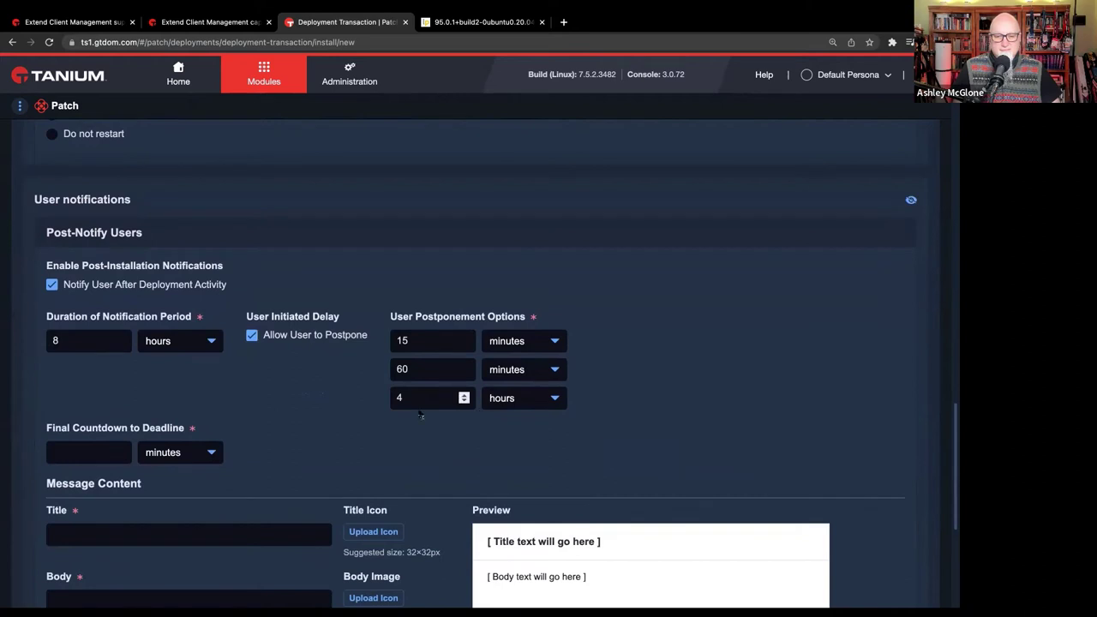
{"action": "left_click", "coordinate": [78, 457]}
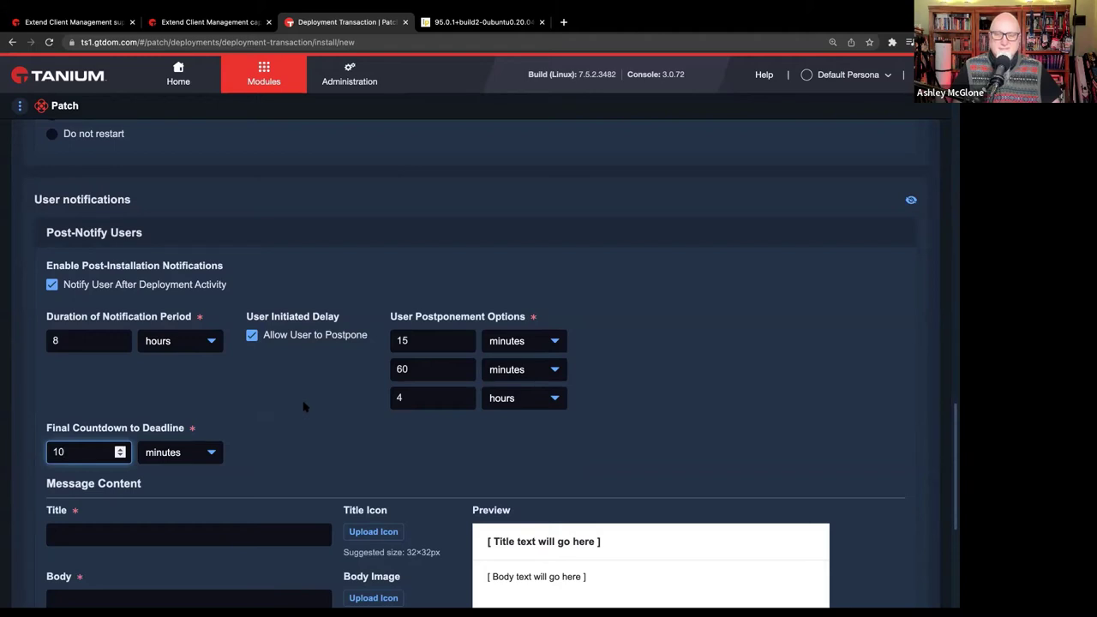
{"action": "scroll", "coordinate": [301, 405], "scroll_direction": "down", "scroll_amount": 2}
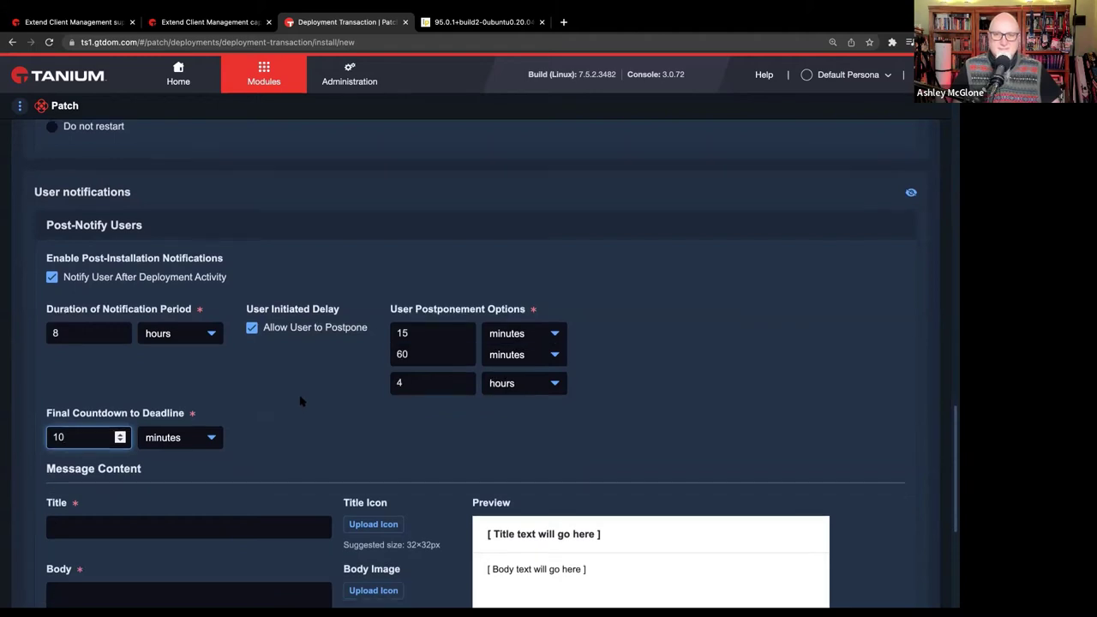
Title the notification 'REBOOT REQUIRED' and upload Patch.png as its title icon
{"action": "left_click", "coordinate": [72, 461]}
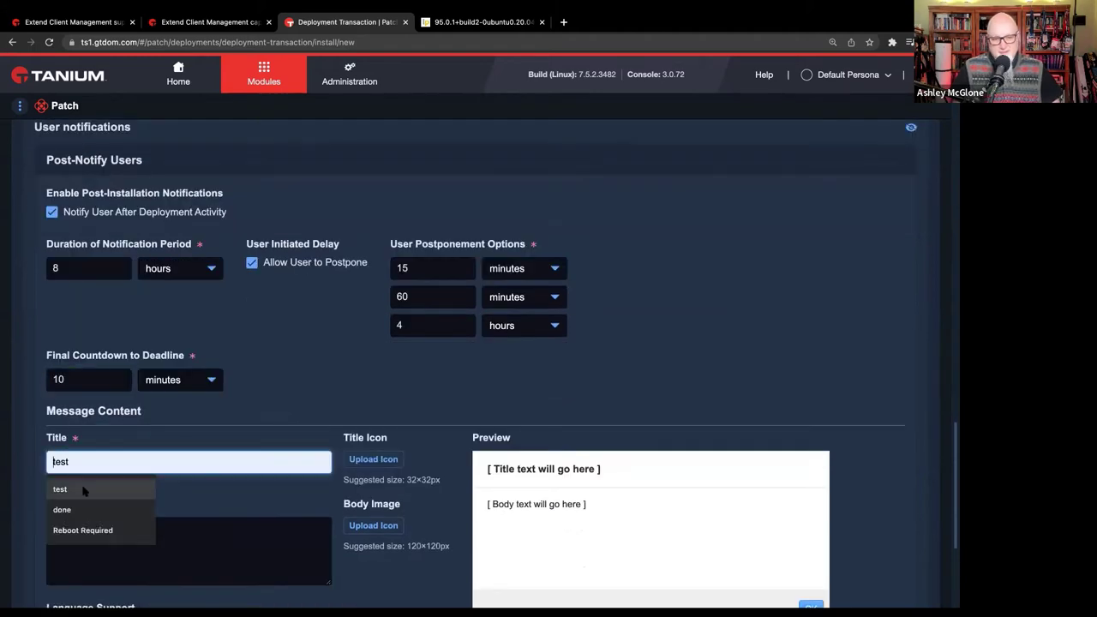
{"action": "type", "text": "REBOOT REQUIRED"}
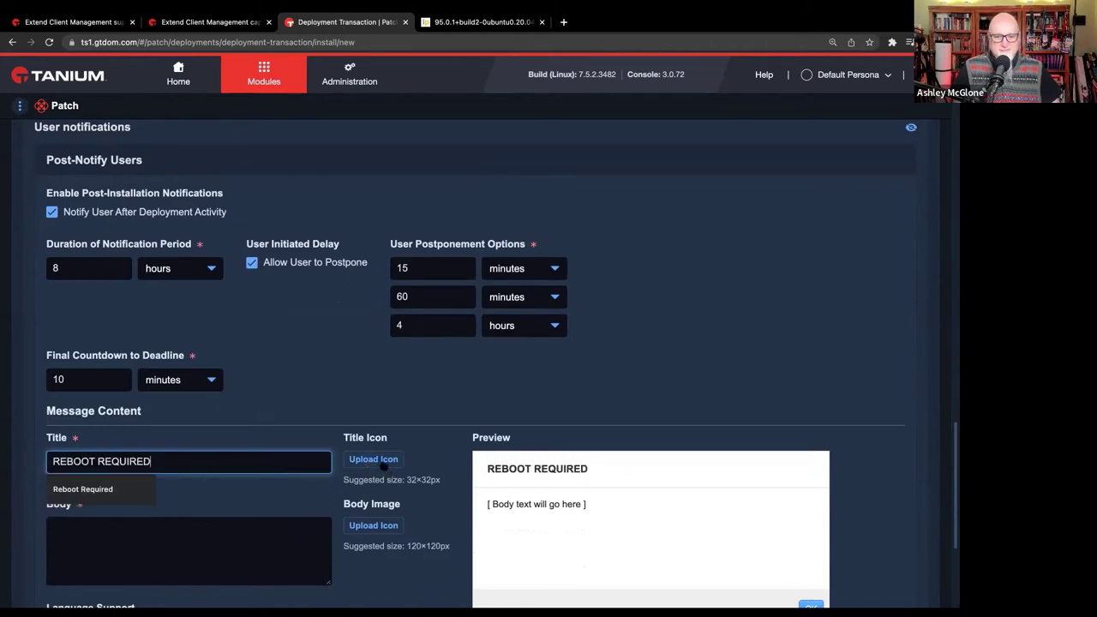
{"action": "key", "text": "Tab"}
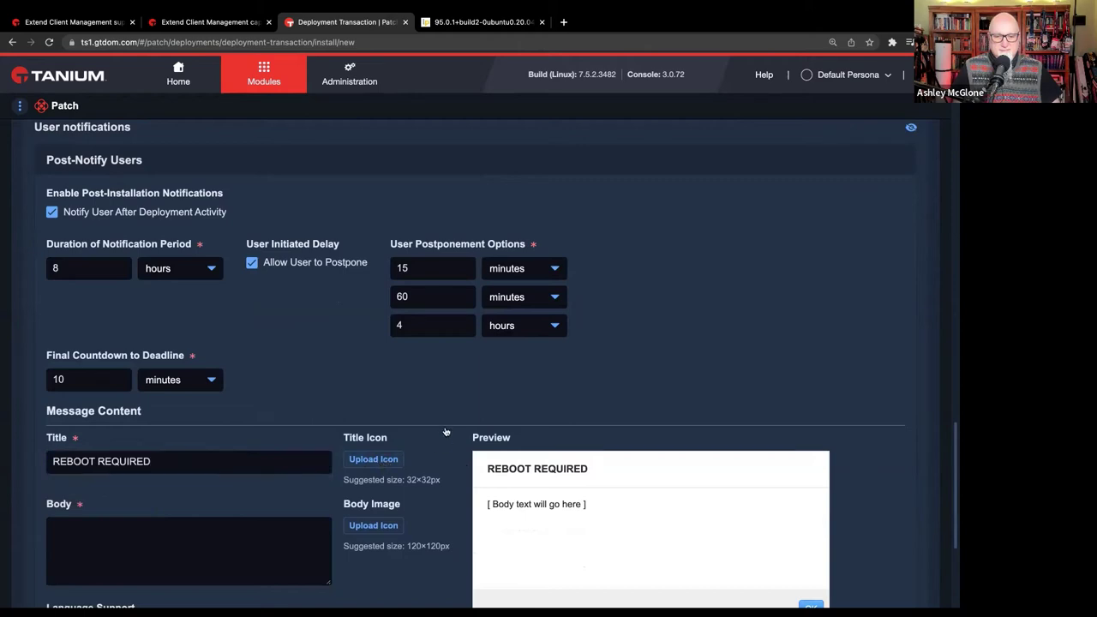
{"action": "left_click", "coordinate": [383, 522]}
{"action": "left_click", "coordinate": [809, 469]}
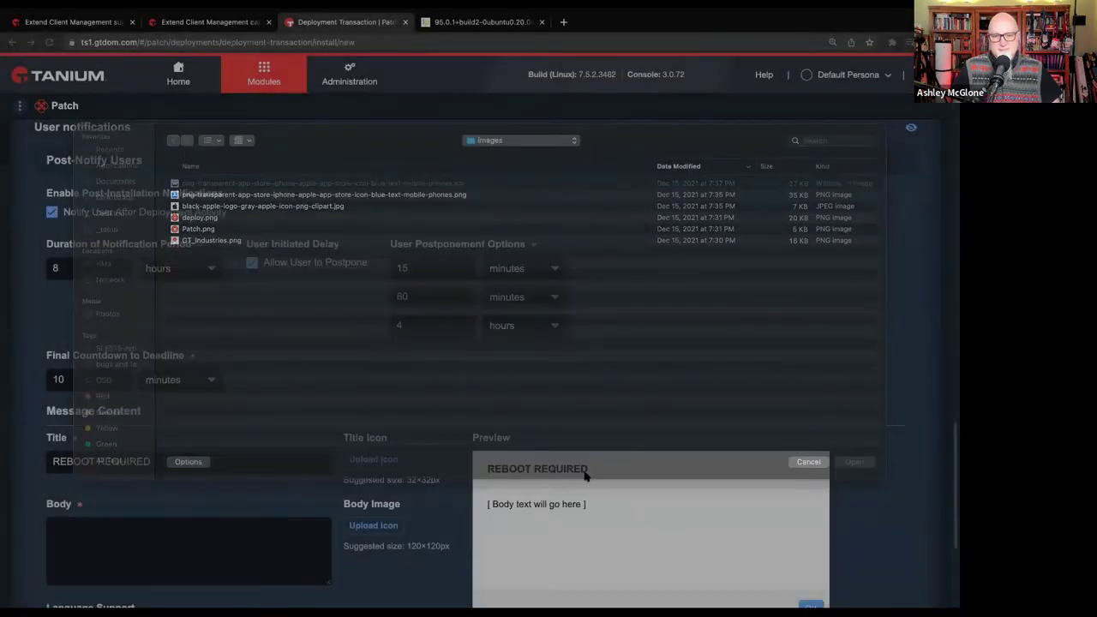
{"action": "left_click", "coordinate": [371, 461]}
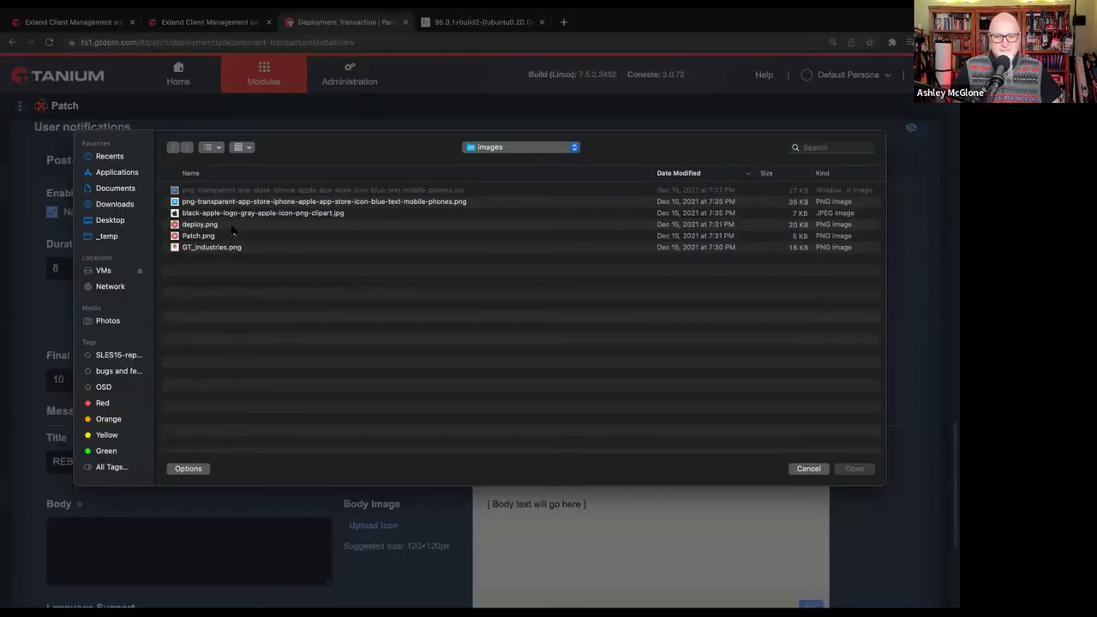
{"action": "left_click", "coordinate": [251, 247]}
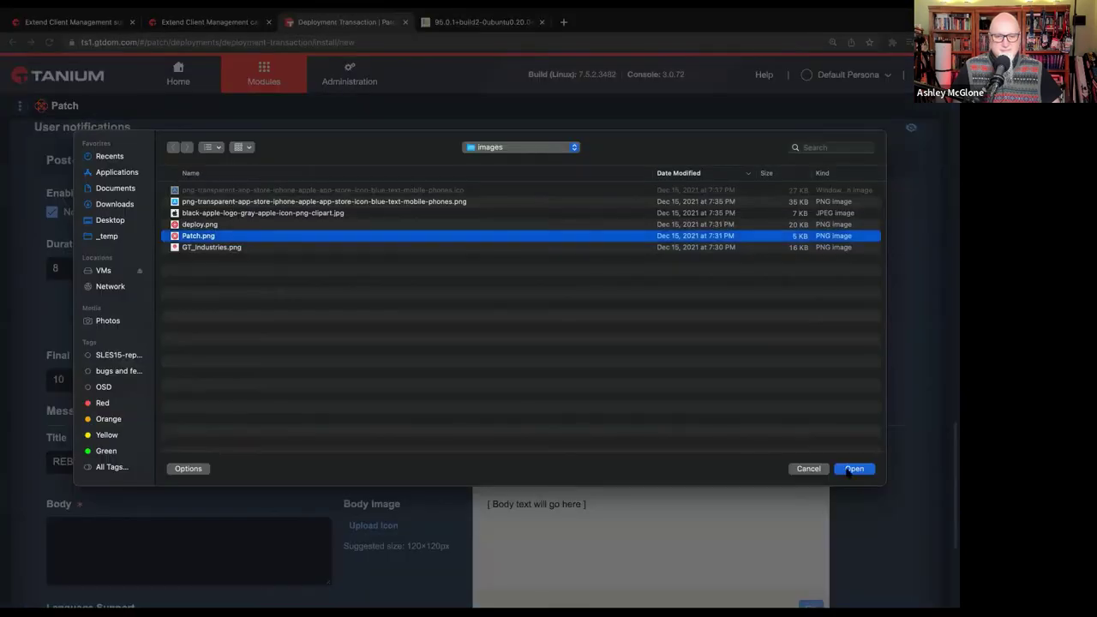
{"action": "left_click", "coordinate": [852, 469]}
Upload GT_Industries.png as the body image and enter body text 'SECIURITY UPDATES REQUIRED'
{"action": "scroll", "coordinate": [345, 547], "scroll_direction": "down", "scroll_amount": 1}
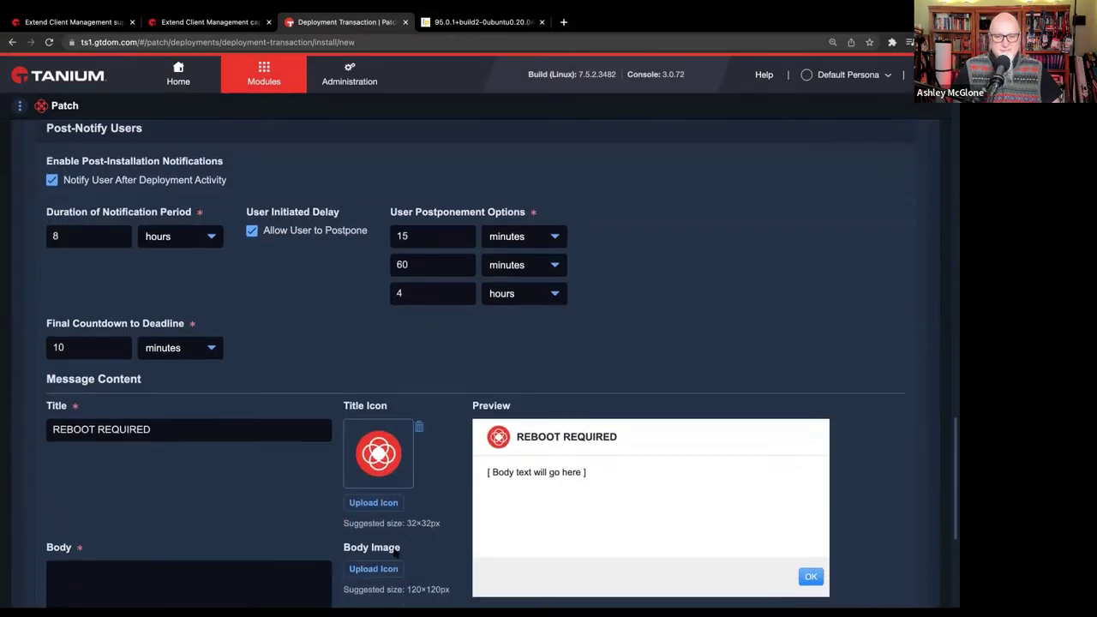
{"action": "left_click", "coordinate": [373, 569]}
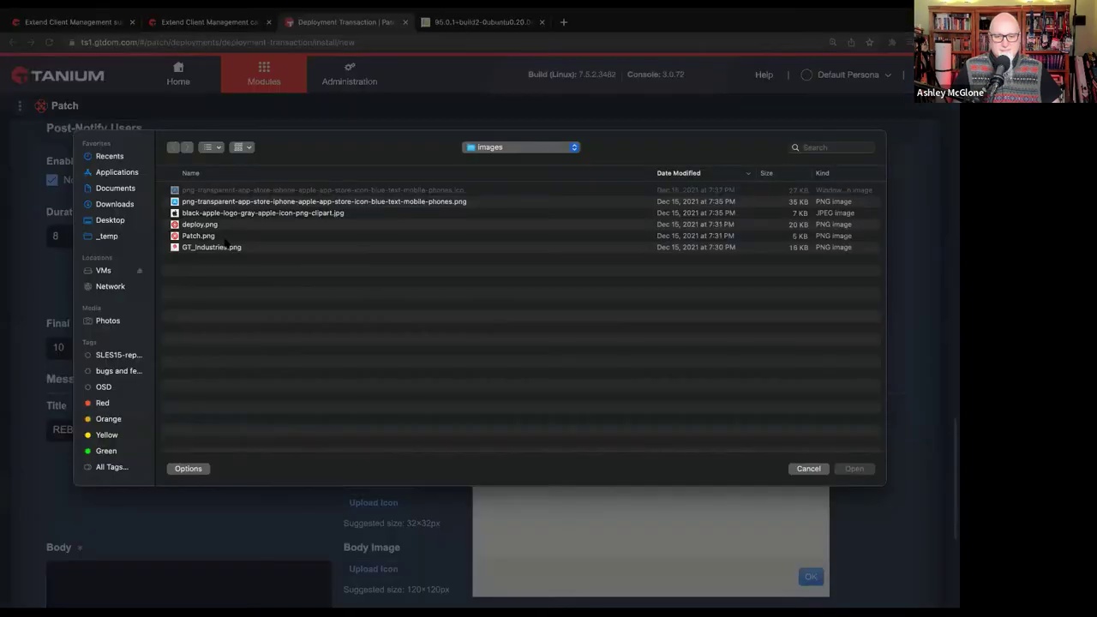
{"action": "left_click", "coordinate": [214, 249]}
{"action": "left_click", "coordinate": [854, 469]}
{"action": "scroll", "coordinate": [380, 384], "scroll_direction": "down", "scroll_amount": 5}
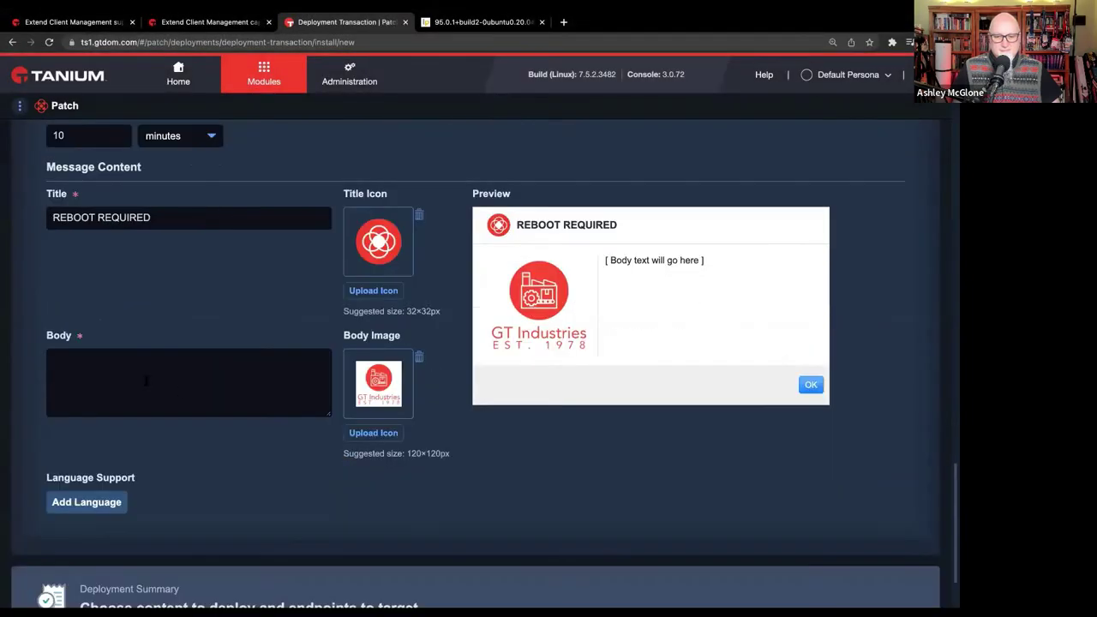
{"action": "left_click", "coordinate": [145, 382]}
{"action": "type", "text": "SECI"}
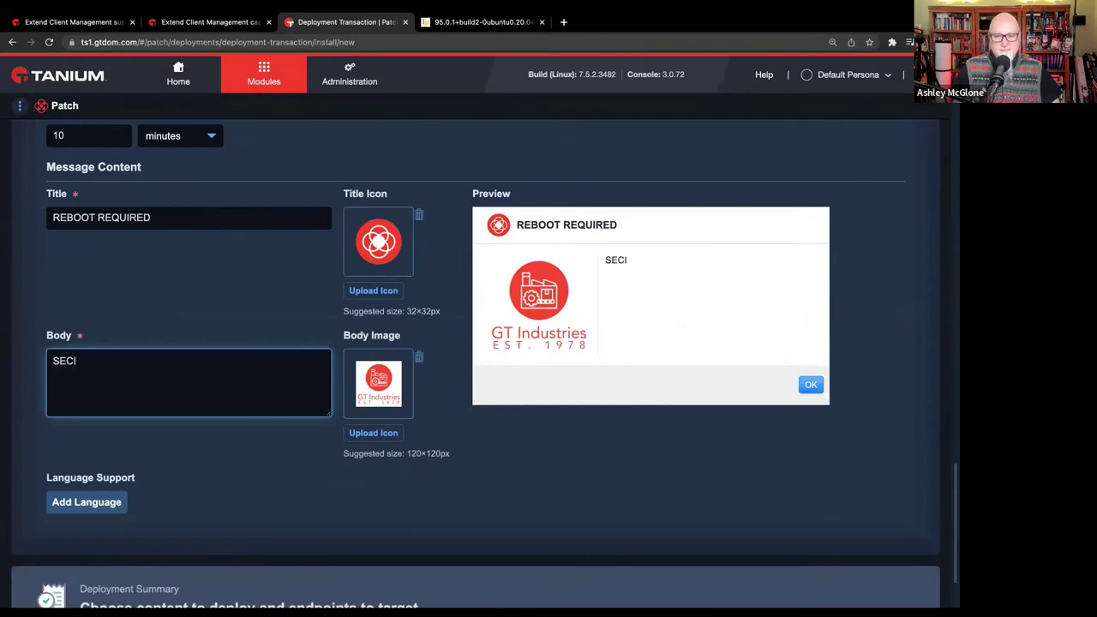
{"action": "key", "text": "BackSpace"}
{"action": "type", "text": "URITY UPDATES REQUIRED"}
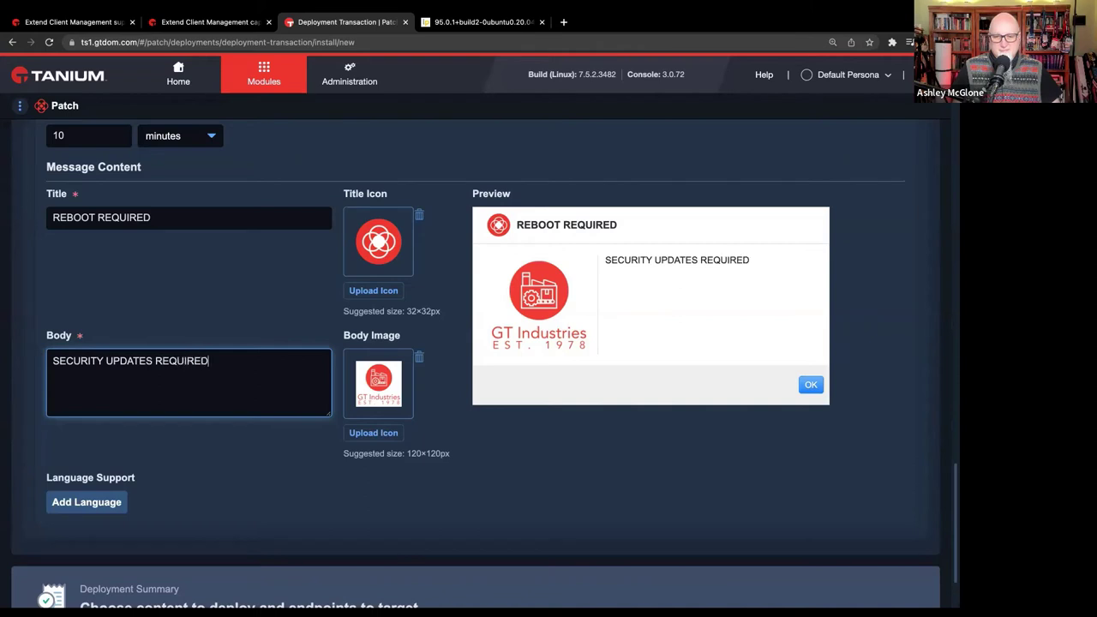
{"action": "scroll", "coordinate": [815, 419], "scroll_direction": "down", "scroll_amount": 1}
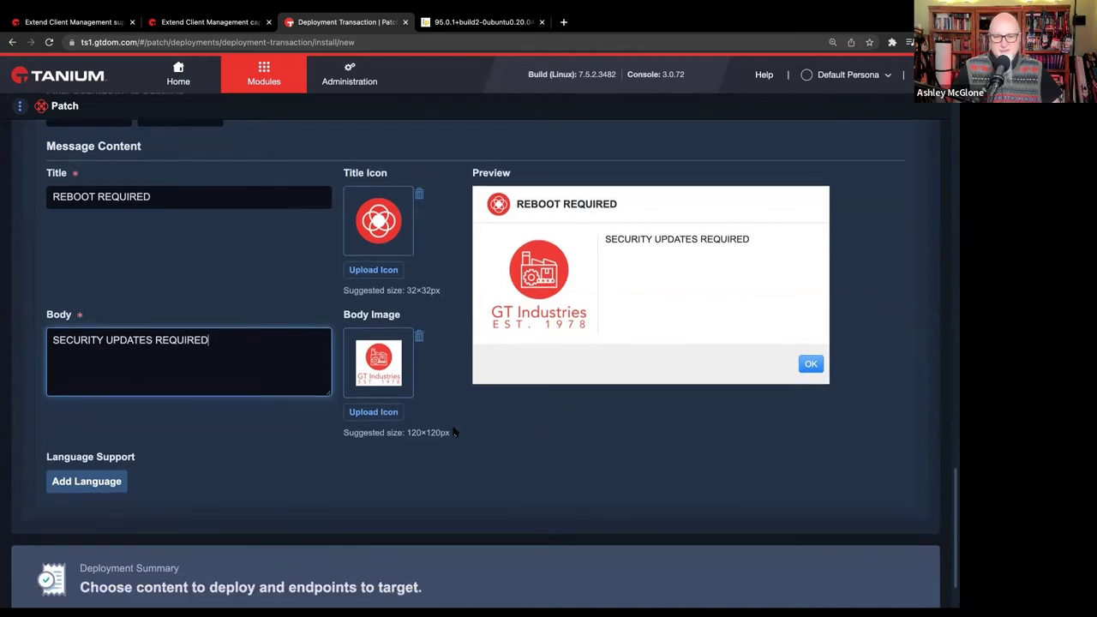
{"action": "scroll", "coordinate": [275, 446], "scroll_direction": "down", "scroll_amount": 2}
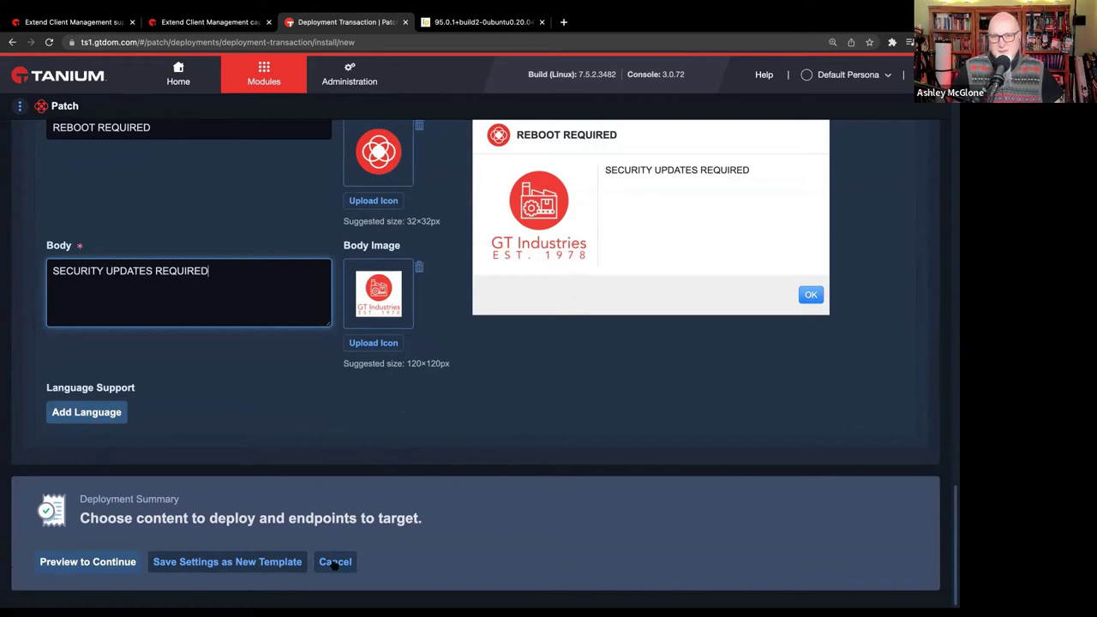
Cancel the unfinished deployment form, returning to the Deployments list with three active installs
{"action": "scroll", "coordinate": [477, 482], "scroll_direction": "up", "scroll_amount": 1}
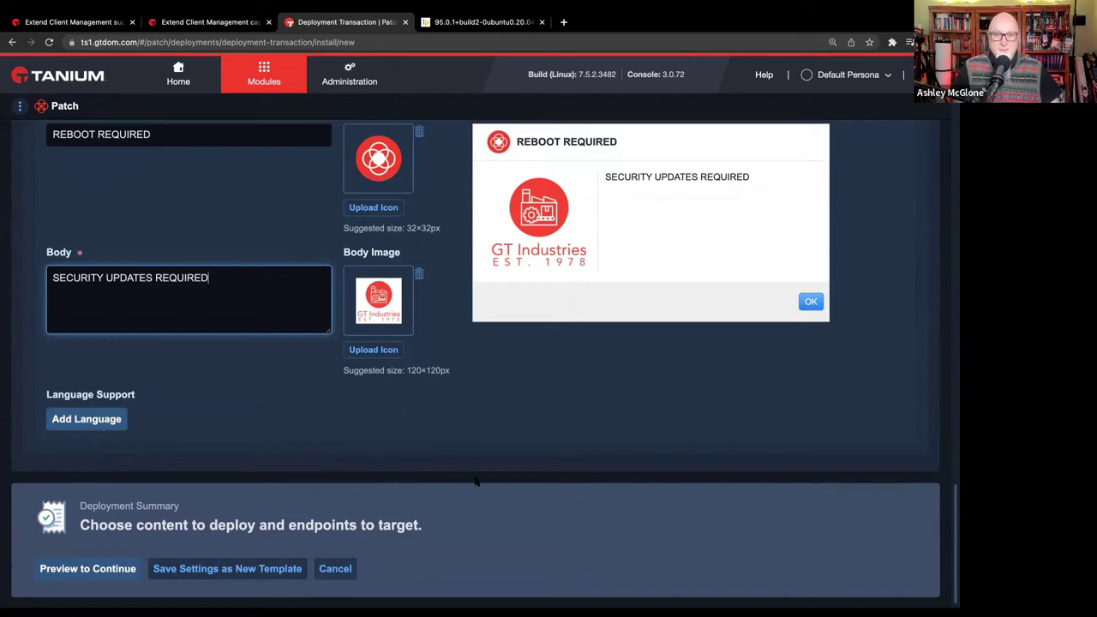
{"action": "scroll", "coordinate": [477, 481], "scroll_direction": "up", "scroll_amount": 1}
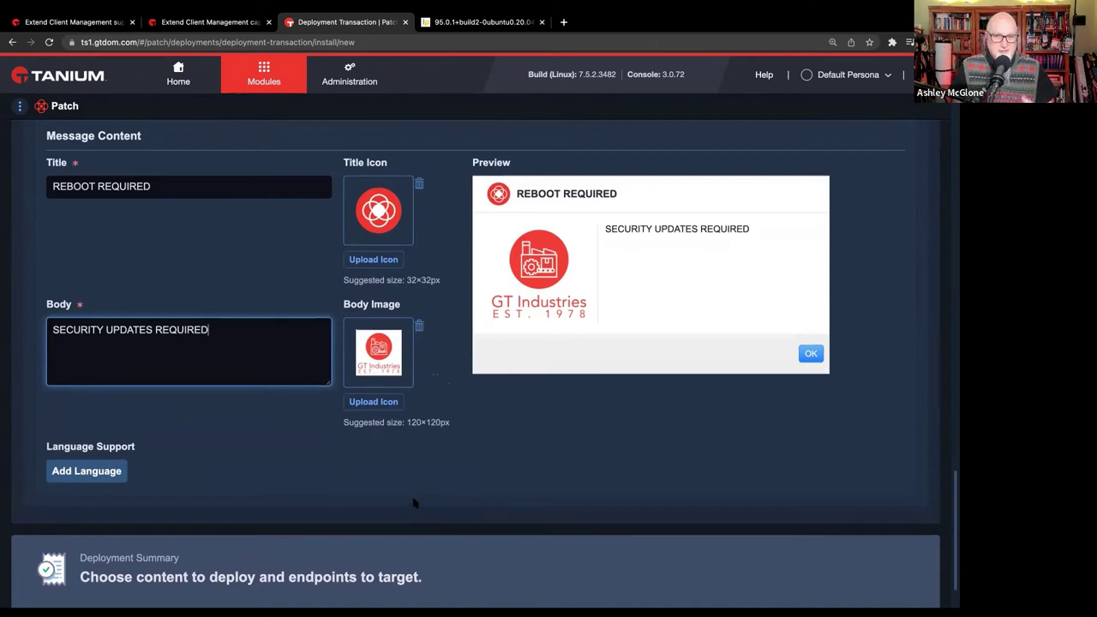
{"action": "scroll", "coordinate": [462, 486], "scroll_direction": "down", "scroll_amount": 2}
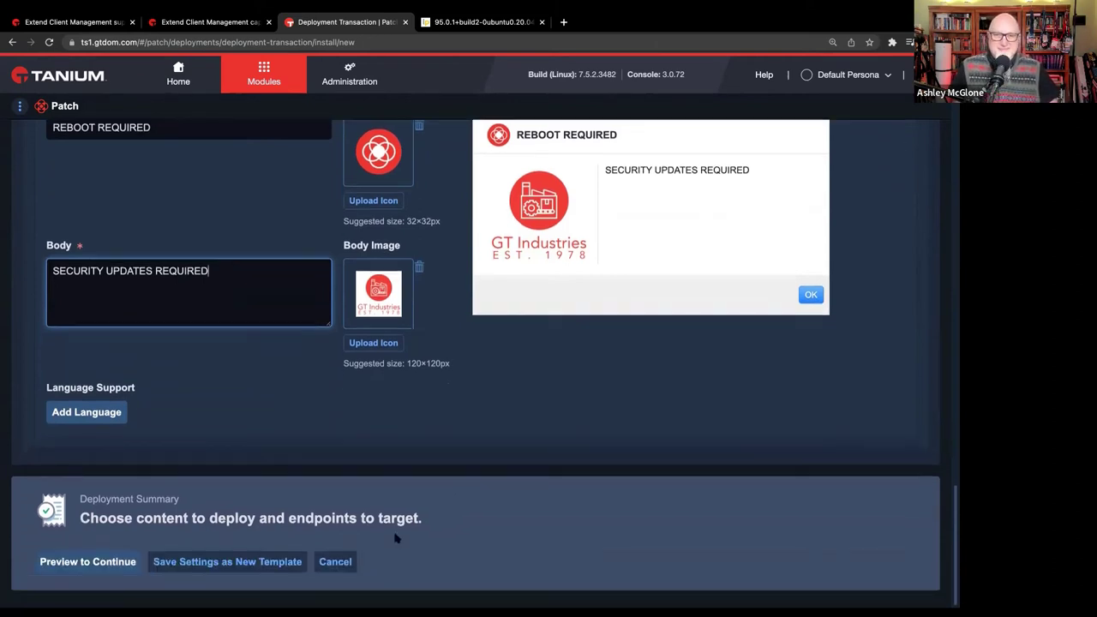
{"action": "scroll", "coordinate": [454, 420], "scroll_direction": "up", "scroll_amount": 1}
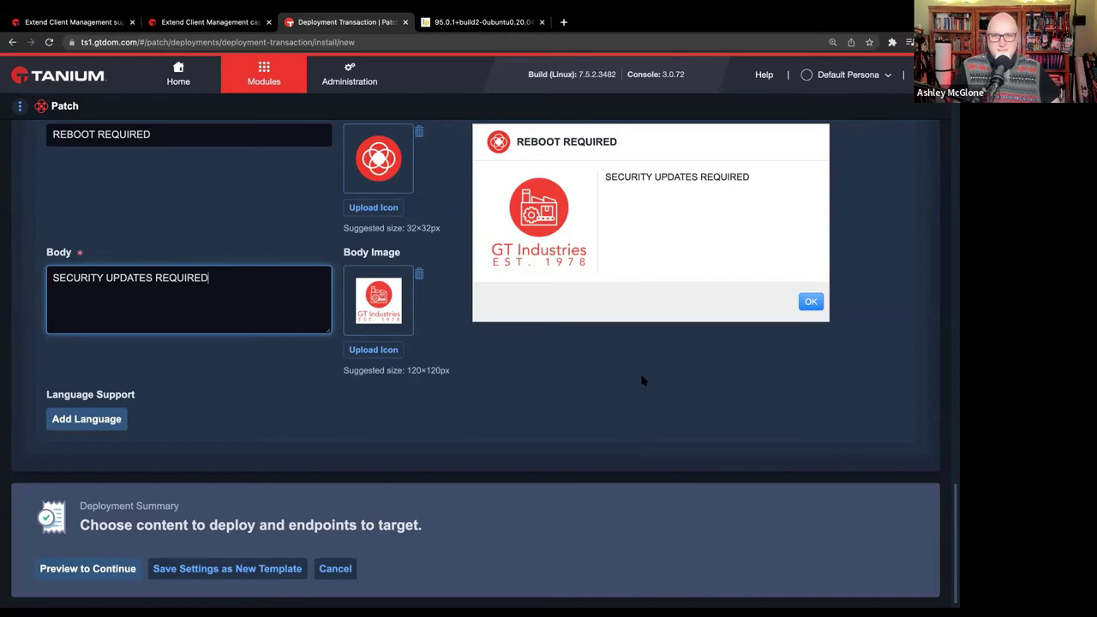
{"action": "scroll", "coordinate": [643, 380], "scroll_direction": "down", "scroll_amount": 1}
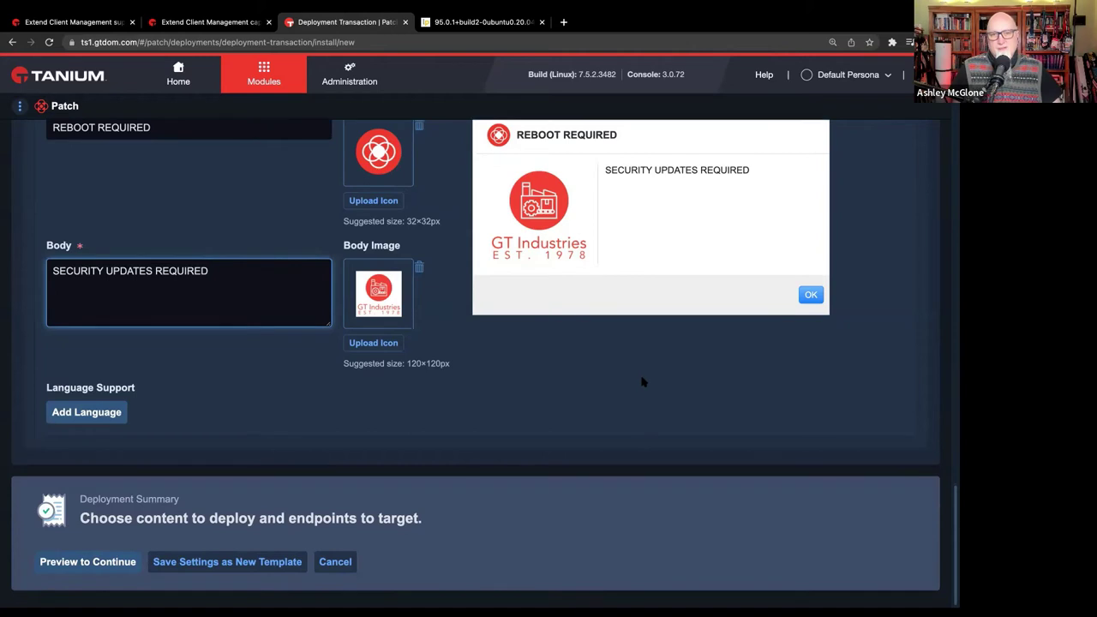
{"action": "left_click", "coordinate": [335, 562]}
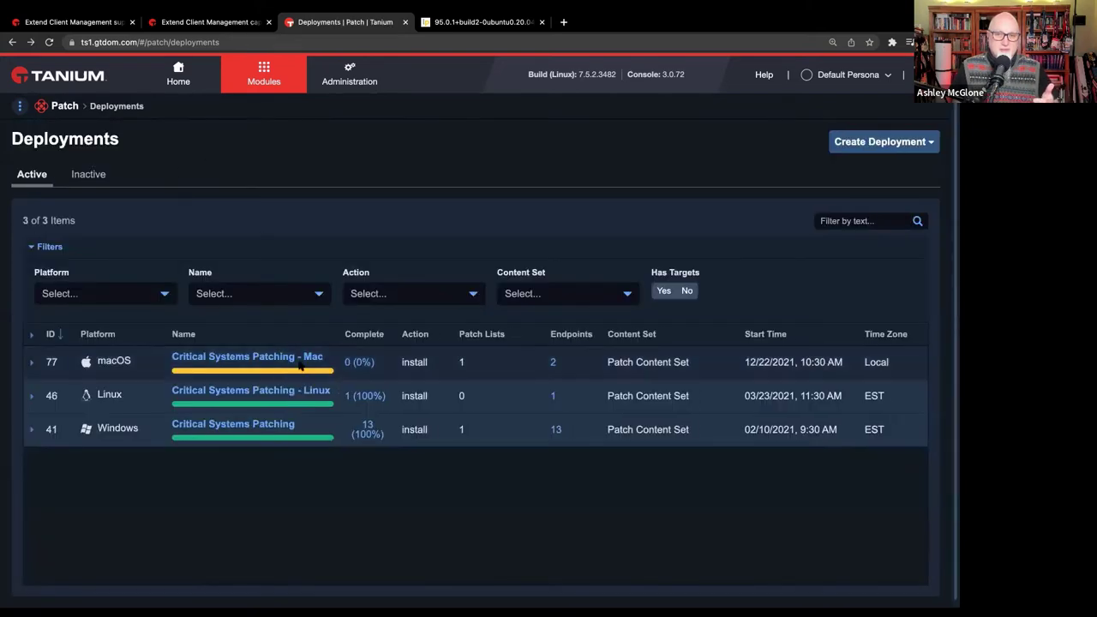
Expand the Critical Systems Patching - Mac endpoint progress, then return to the Patch overview
{"action": "left_click", "coordinate": [32, 366]}
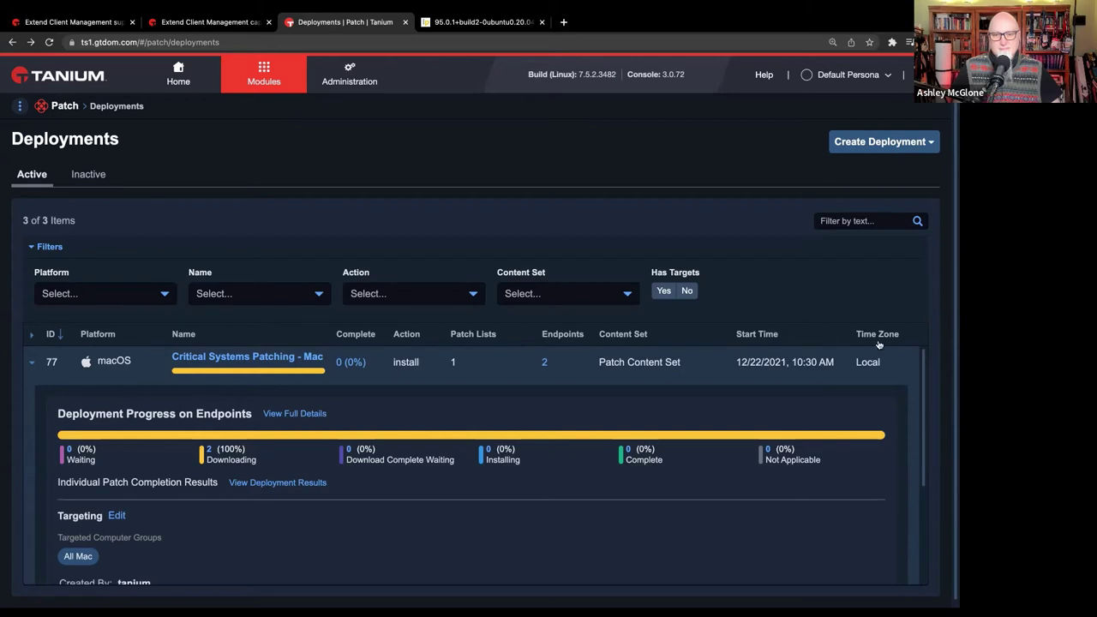
{"action": "left_click", "coordinate": [65, 105]}
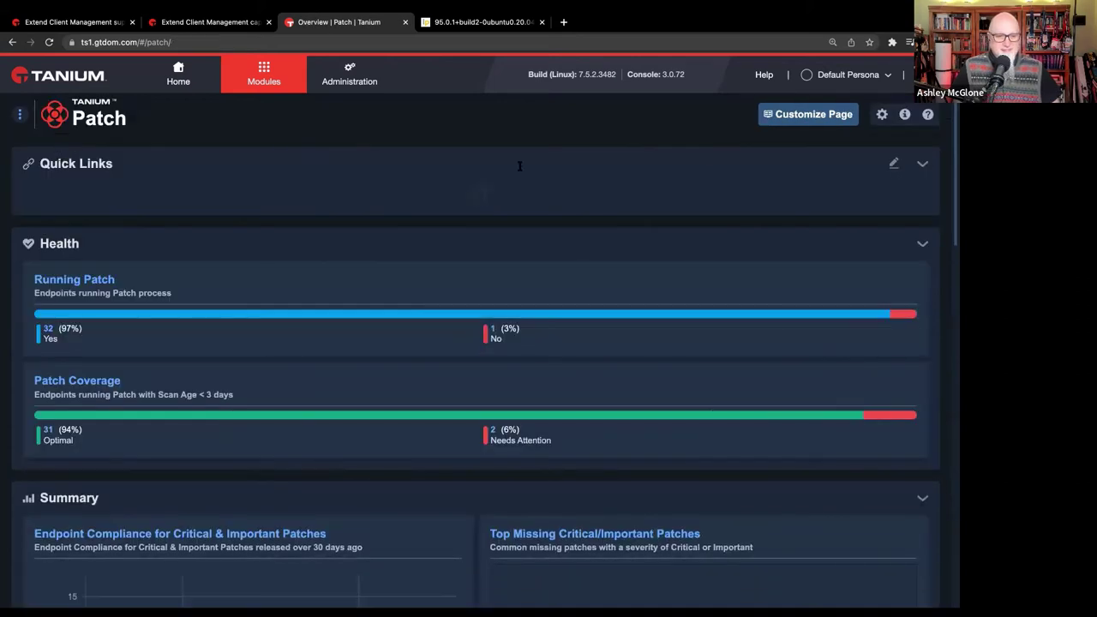
Enable Enhanced Linux Support and macOS under Operating Systems in Patch settings
{"action": "left_click", "coordinate": [883, 115]}
{"action": "left_click", "coordinate": [394, 201]}
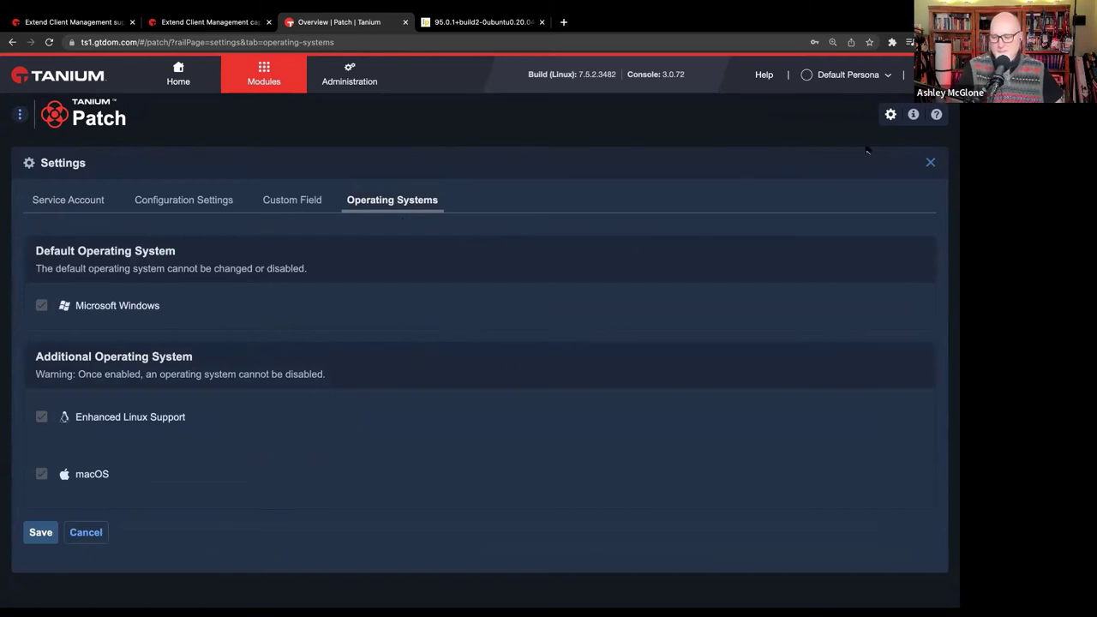
{"action": "left_click", "coordinate": [20, 114]}
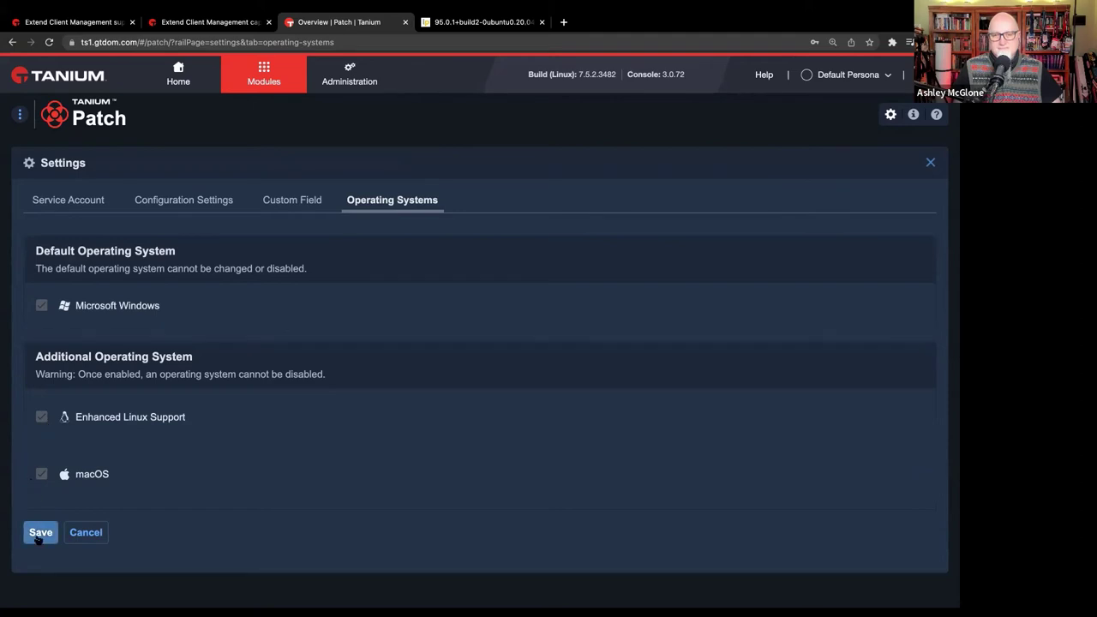
Review the Windows, Linux and macOS scan configurations, then switch to the Ubuntu Support article
{"action": "mouse_move", "coordinate": [18, 113]}
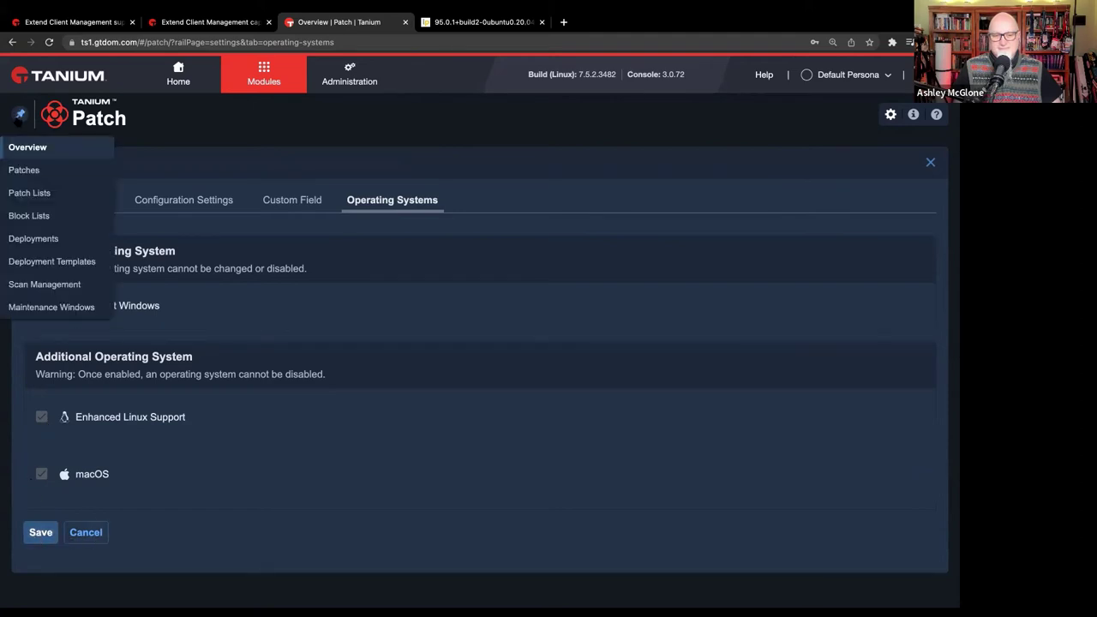
{"action": "left_click", "coordinate": [41, 290]}
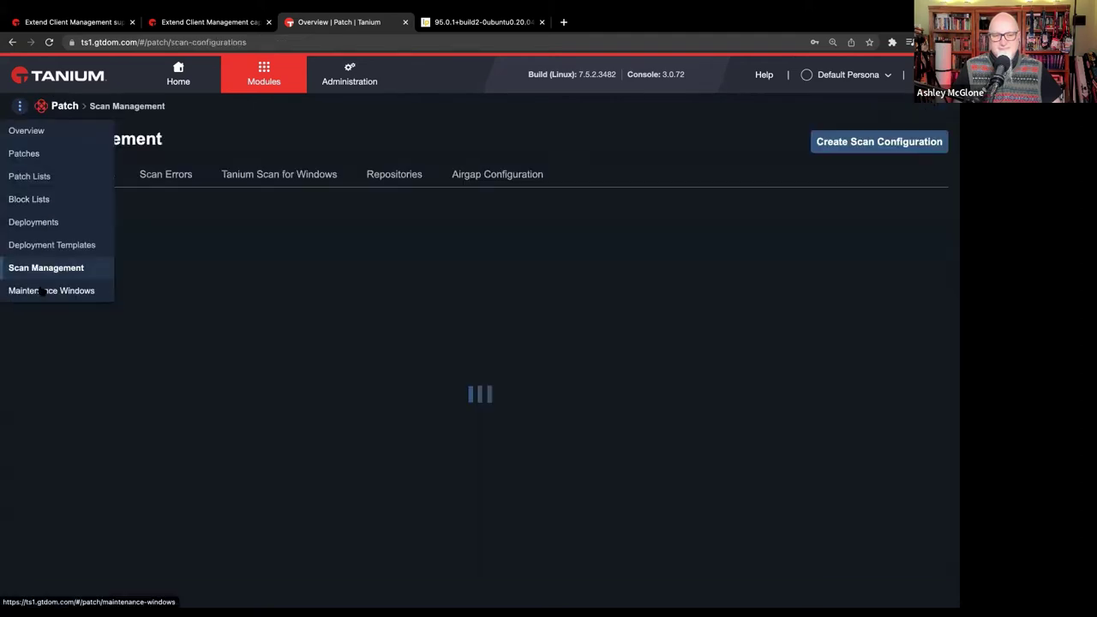
{"action": "scroll", "coordinate": [318, 355], "scroll_direction": "down", "scroll_amount": 5}
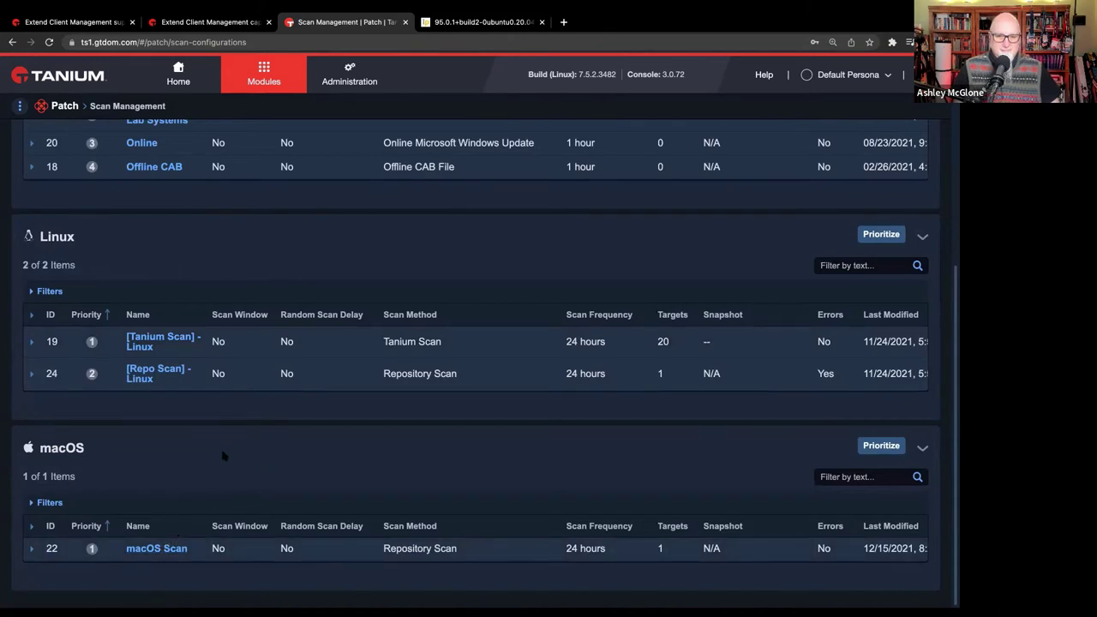
{"action": "scroll", "coordinate": [221, 450], "scroll_direction": "up", "scroll_amount": 3}
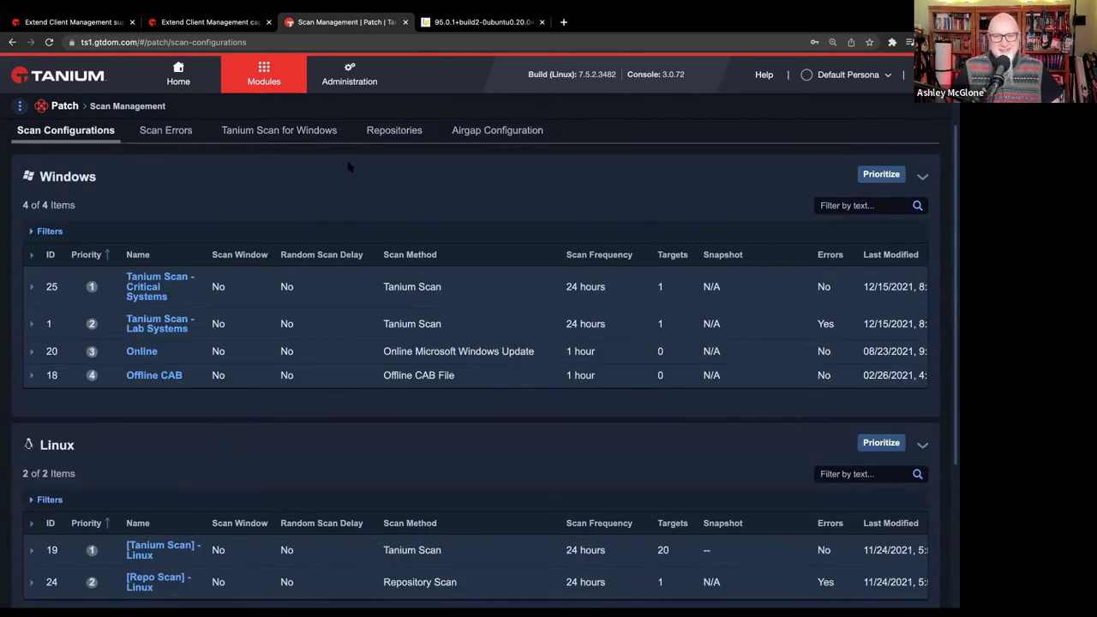
{"action": "left_click", "coordinate": [19, 106]}
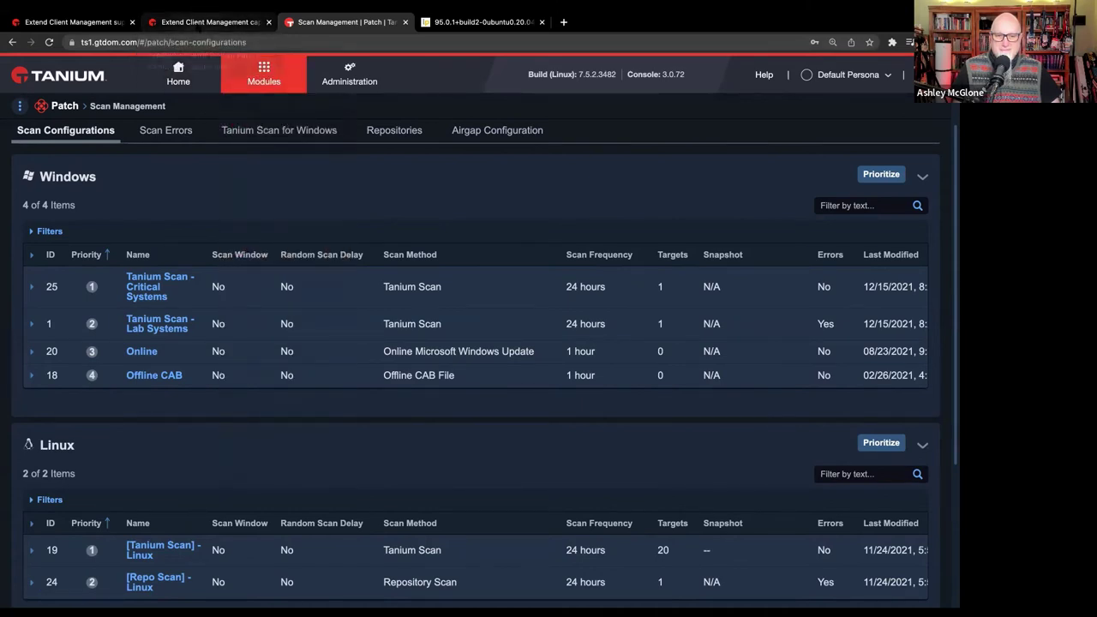
{"action": "left_click", "coordinate": [201, 23]}
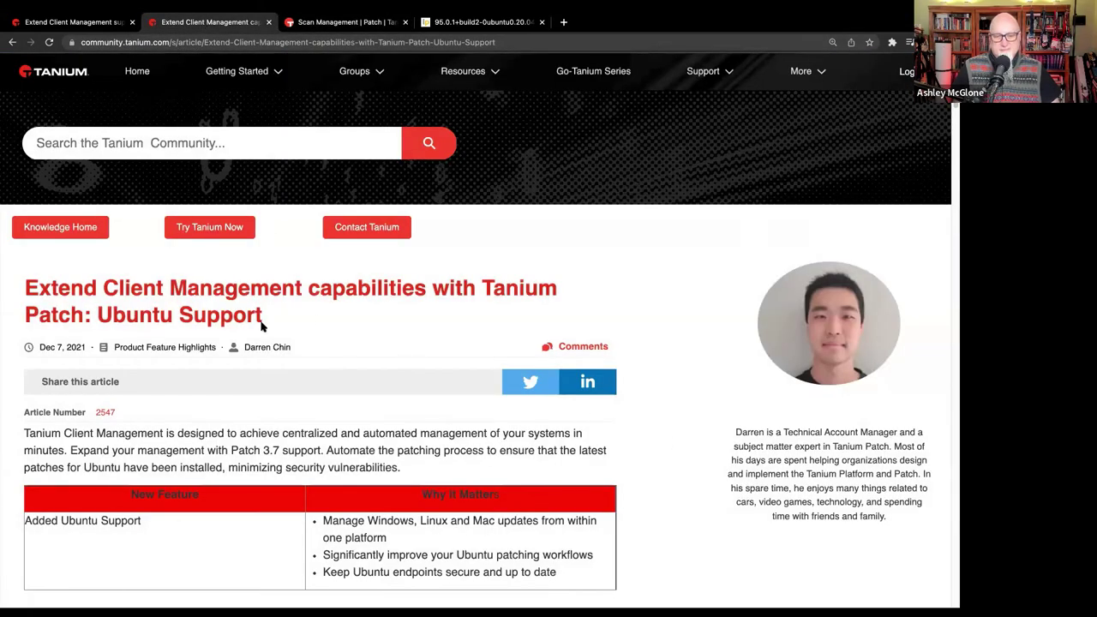
Highlight 'Ubuntu Support' in the article title, then switch to the macOS Support article
{"action": "left_click_drag", "start_coordinate": [258, 317], "coordinate": [96, 317]}
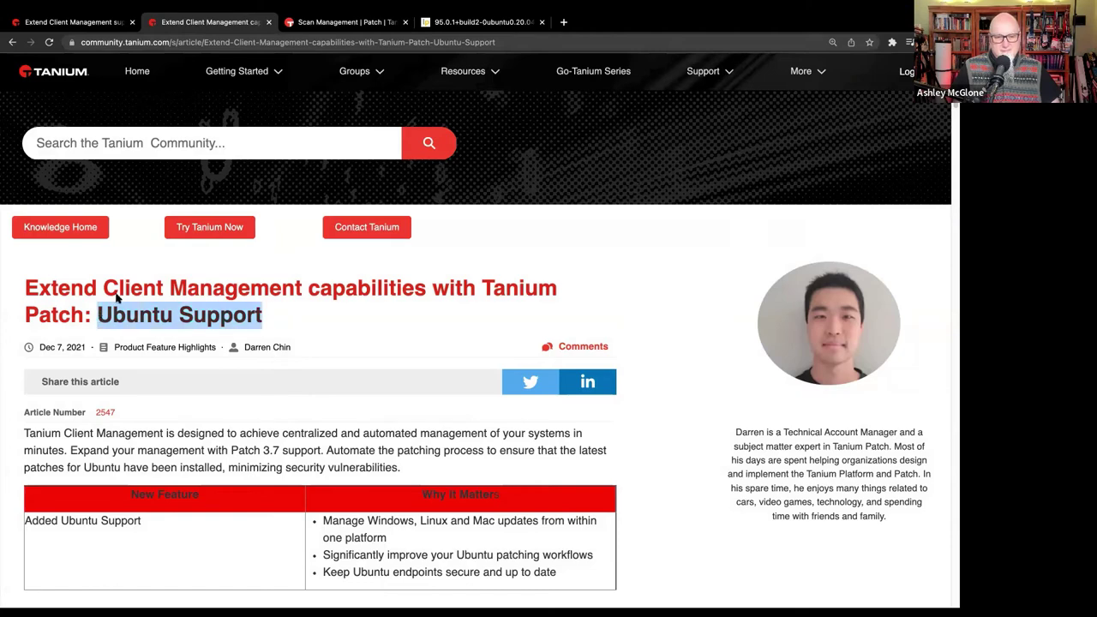
{"action": "left_click", "coordinate": [92, 22]}
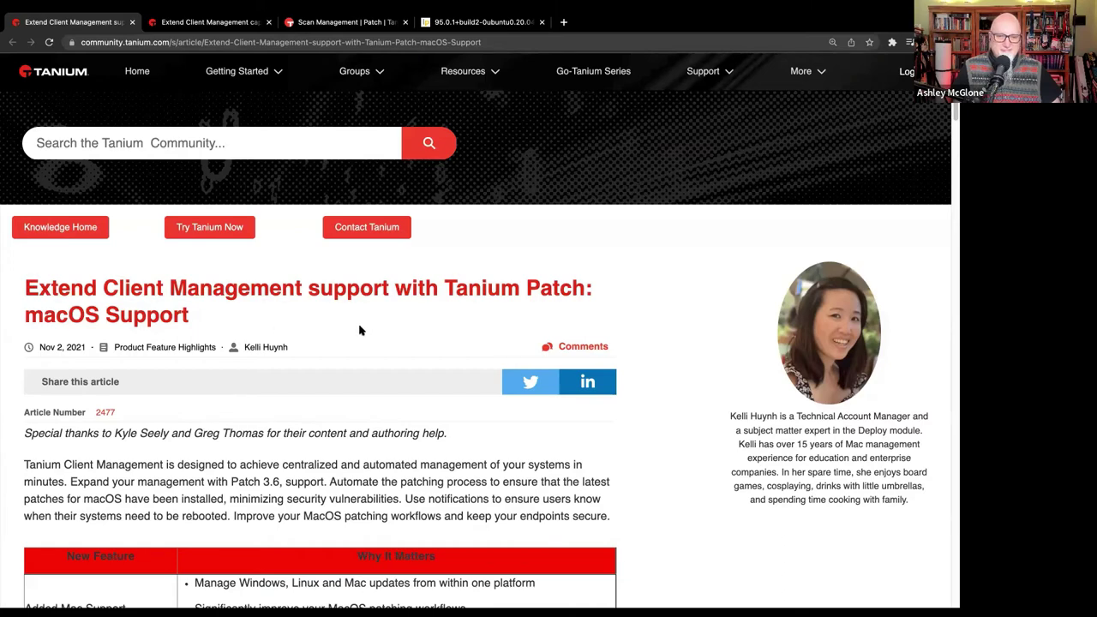
Scroll the macOS Support article to End-User Notifications and its Reboot Required example
{"action": "scroll", "coordinate": [360, 330], "scroll_direction": "down", "scroll_amount": 3}
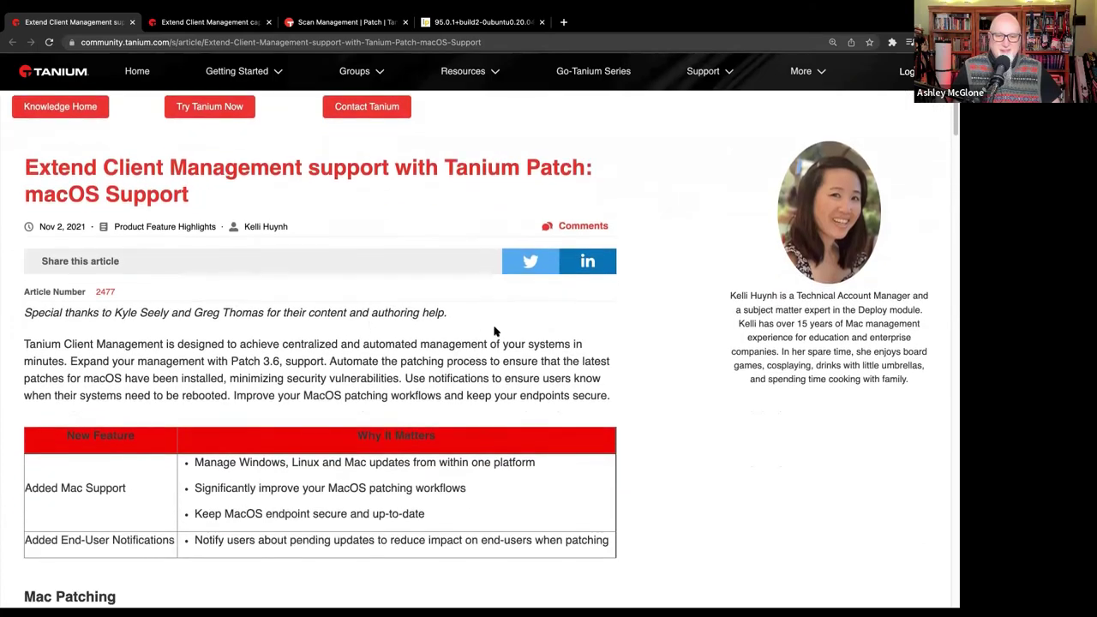
{"action": "scroll", "coordinate": [501, 328], "scroll_direction": "down", "scroll_amount": 5}
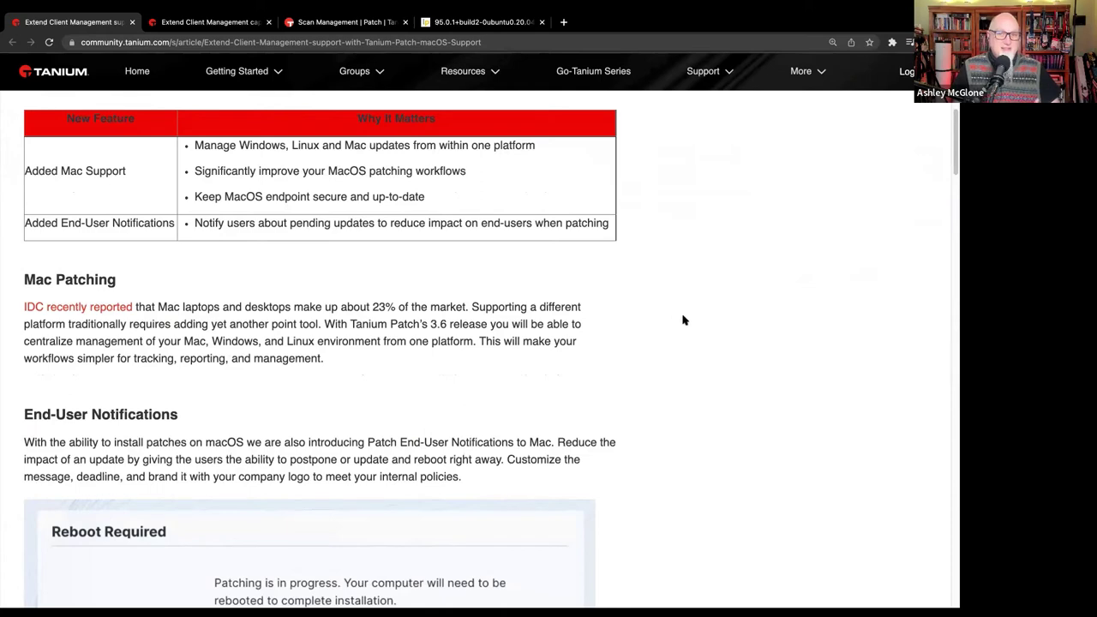
{"action": "scroll", "coordinate": [686, 319], "scroll_direction": "down", "scroll_amount": 1}
{"action": "scroll", "coordinate": [688, 322], "scroll_direction": "down", "scroll_amount": 5}
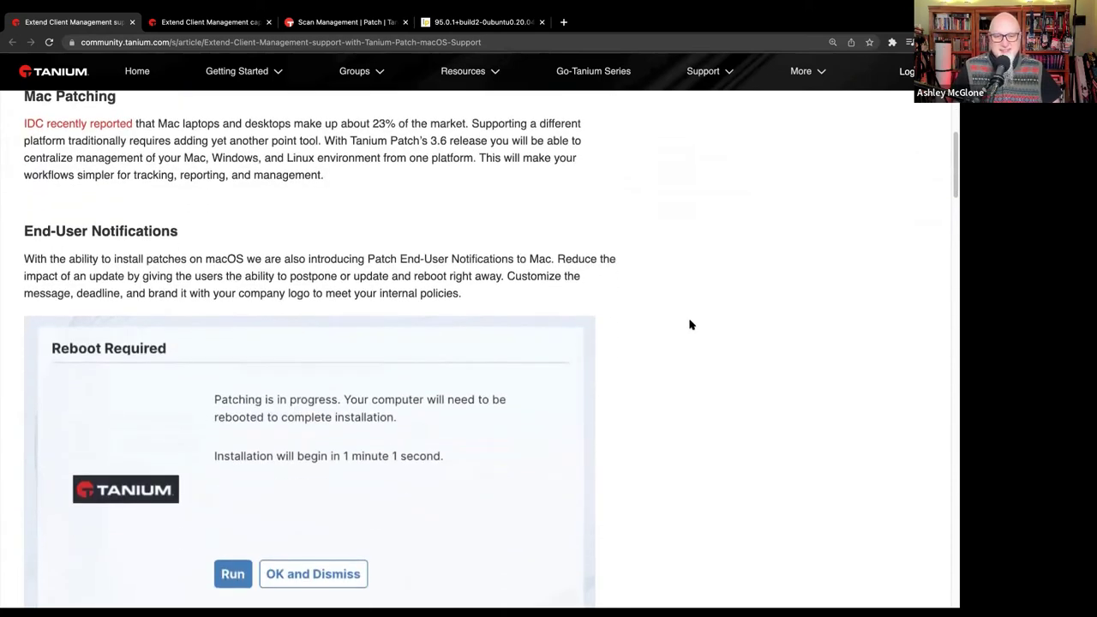
{"action": "scroll", "coordinate": [691, 326], "scroll_direction": "down", "scroll_amount": 1}
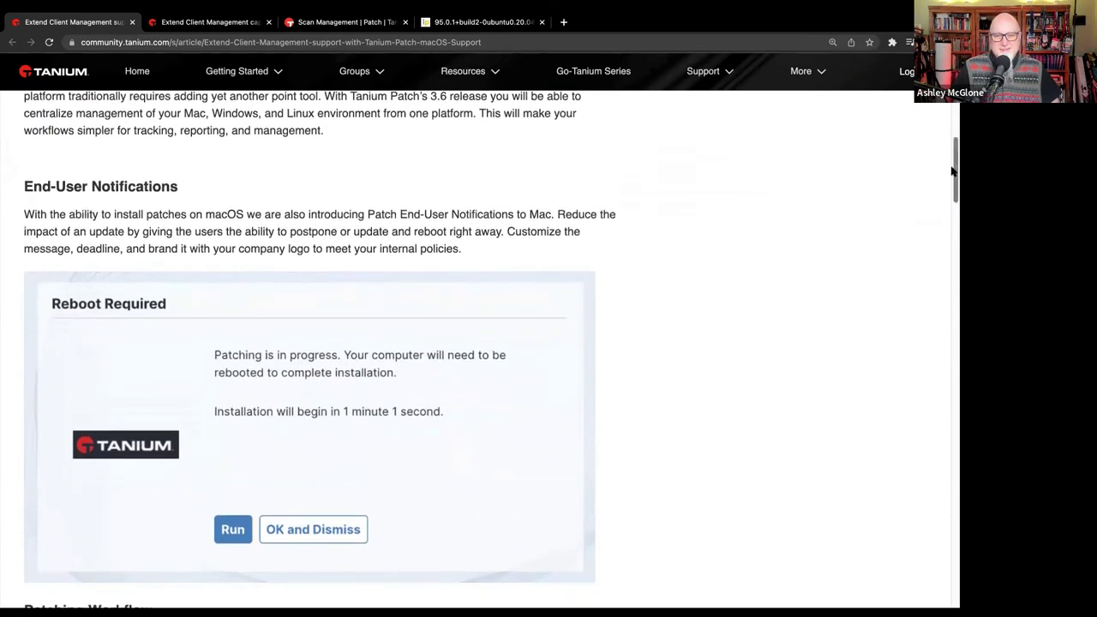